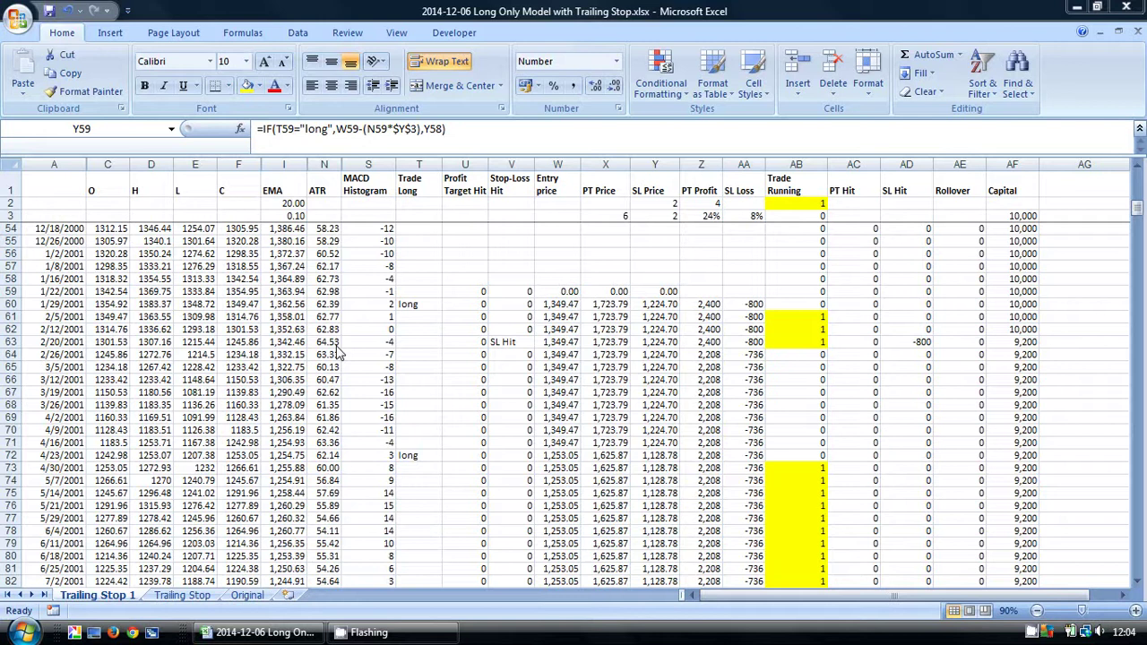
{"action": "left_click", "coordinate": [618, 233]}
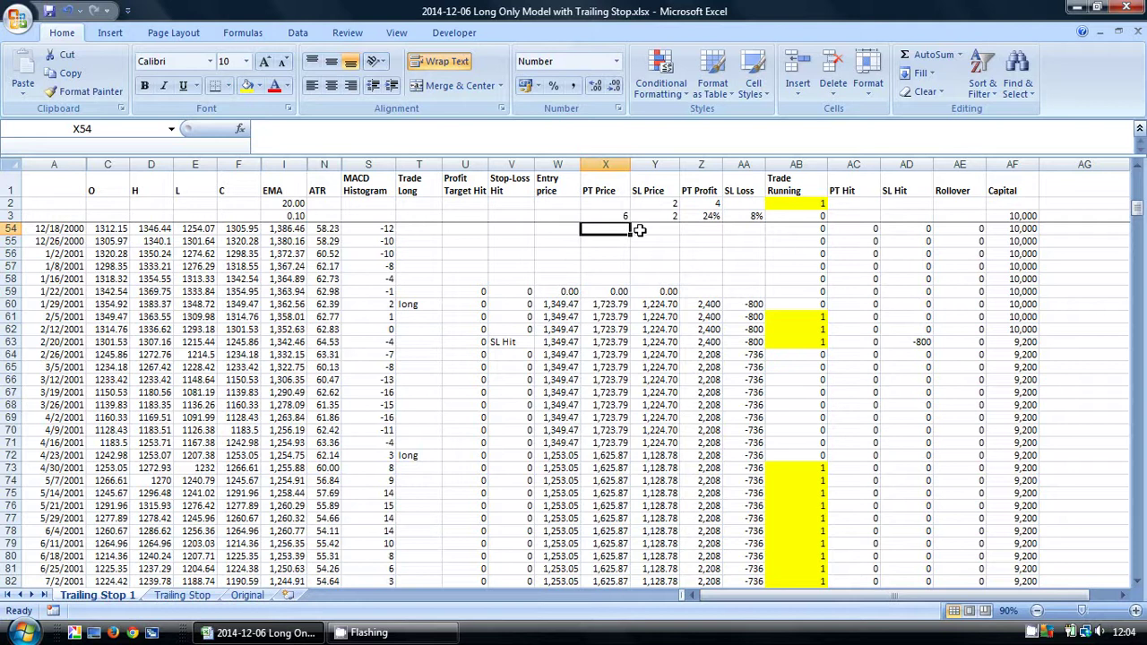
{"action": "left_click", "coordinate": [659, 204]}
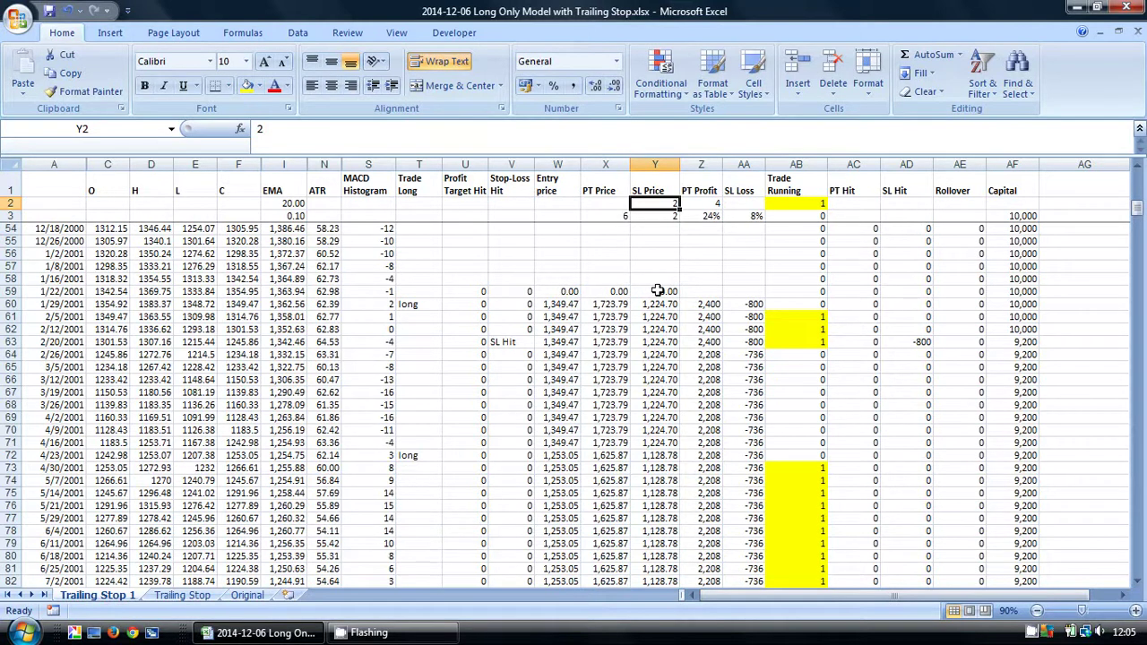
Step: Insert a nested IF with an AND test before Y58 in the SL Price formula in Y59
{"action": "left_click", "coordinate": [659, 291]}
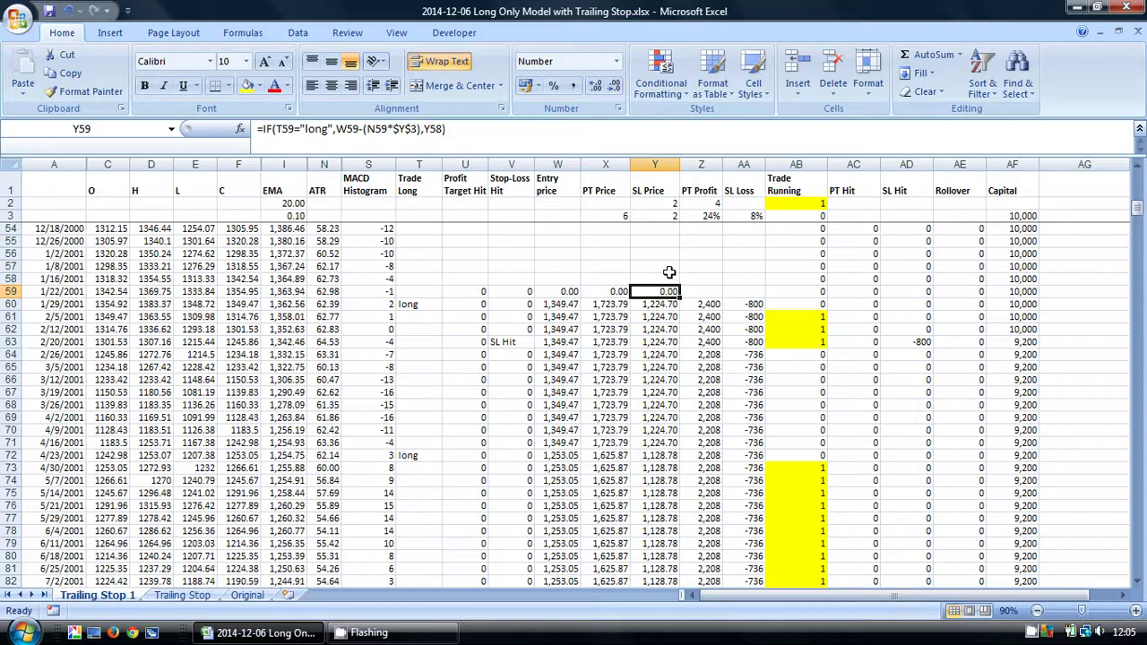
{"action": "left_click", "coordinate": [473, 129]}
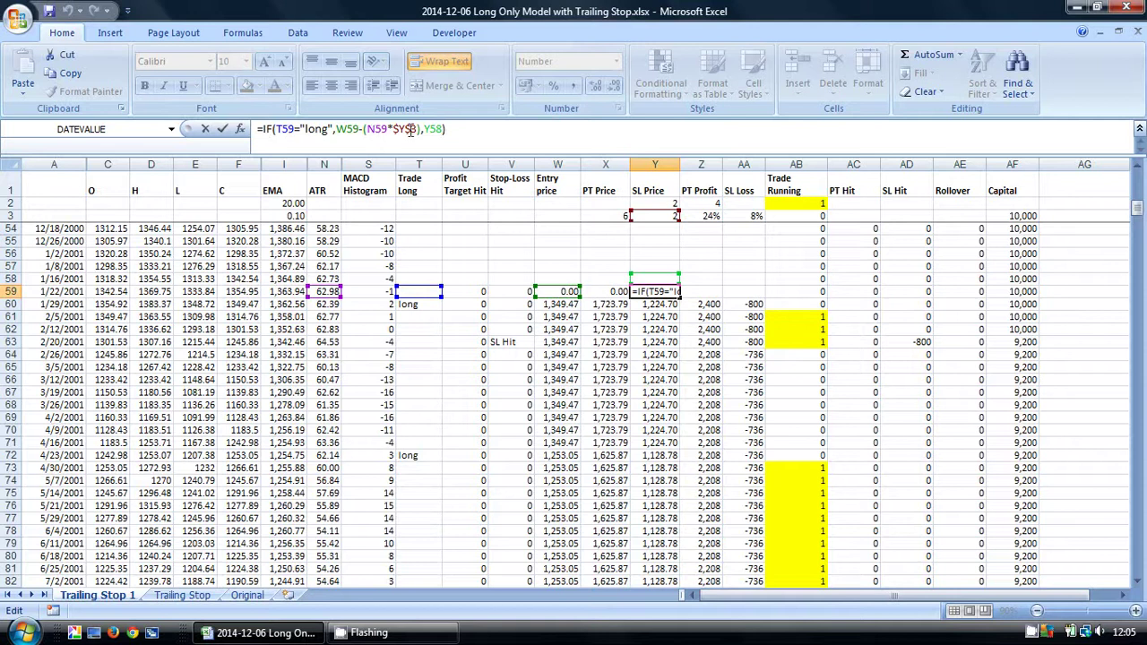
{"action": "left_click", "coordinate": [423, 129]}
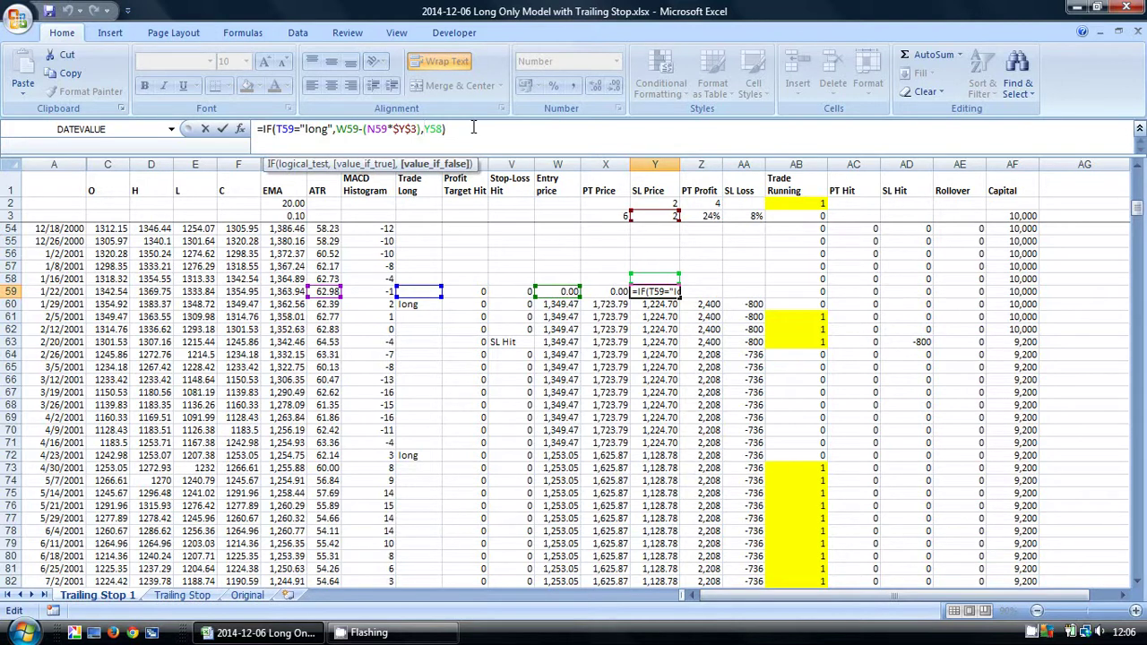
{"action": "type", "text": "if(a"}
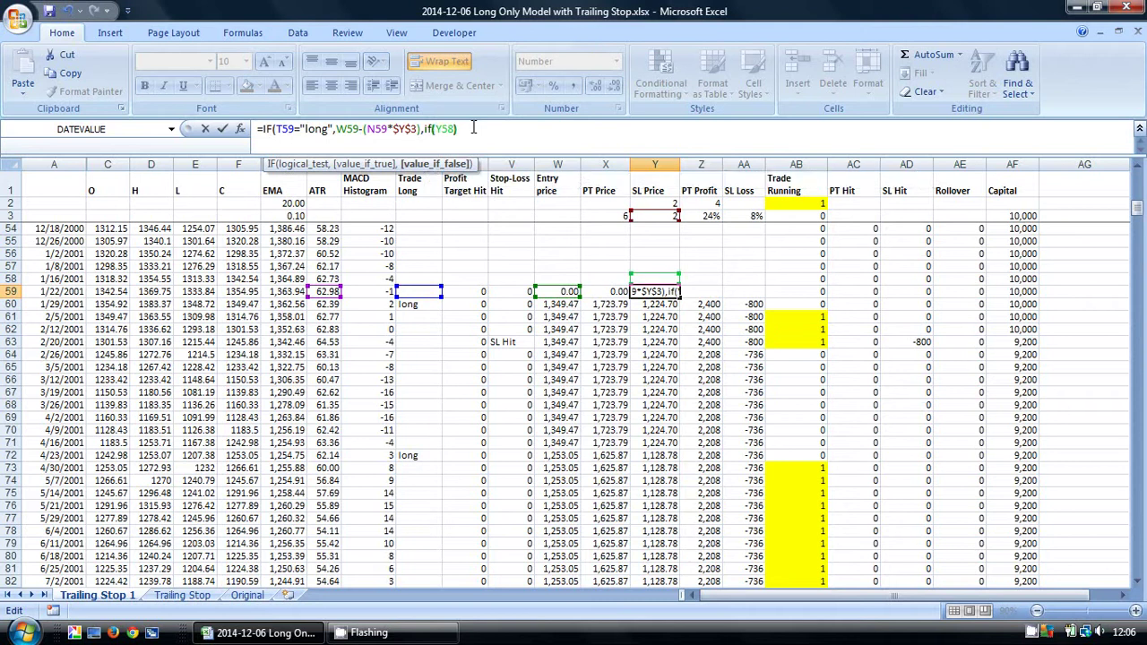
{"action": "type", "text": "nd"}
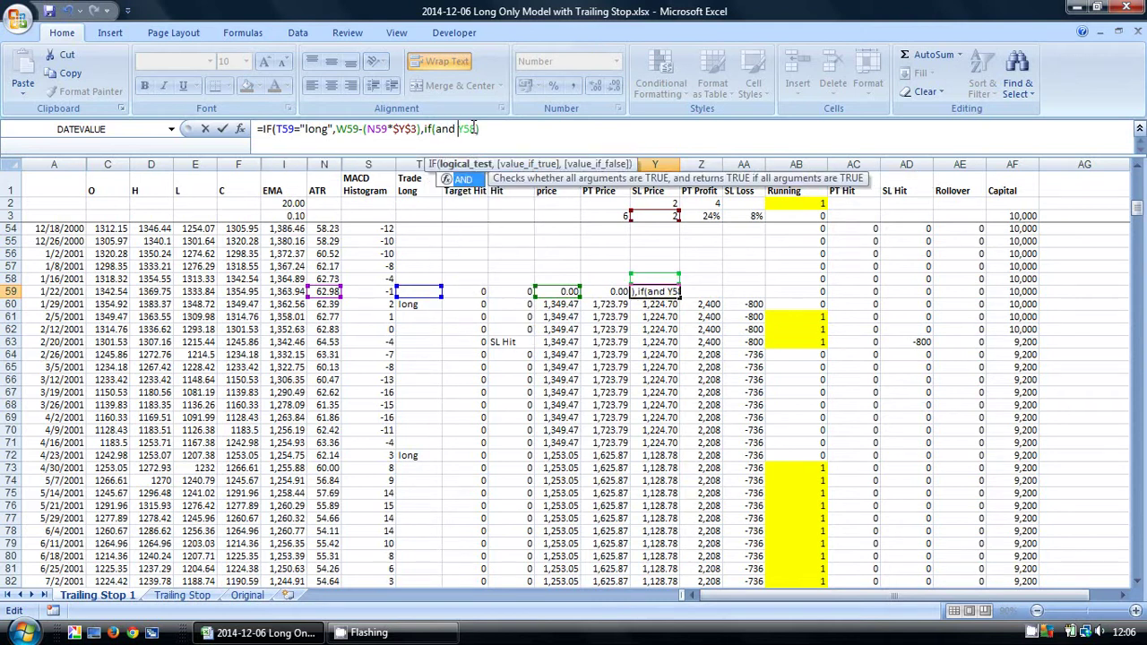
{"action": "key", "text": "Escape"}
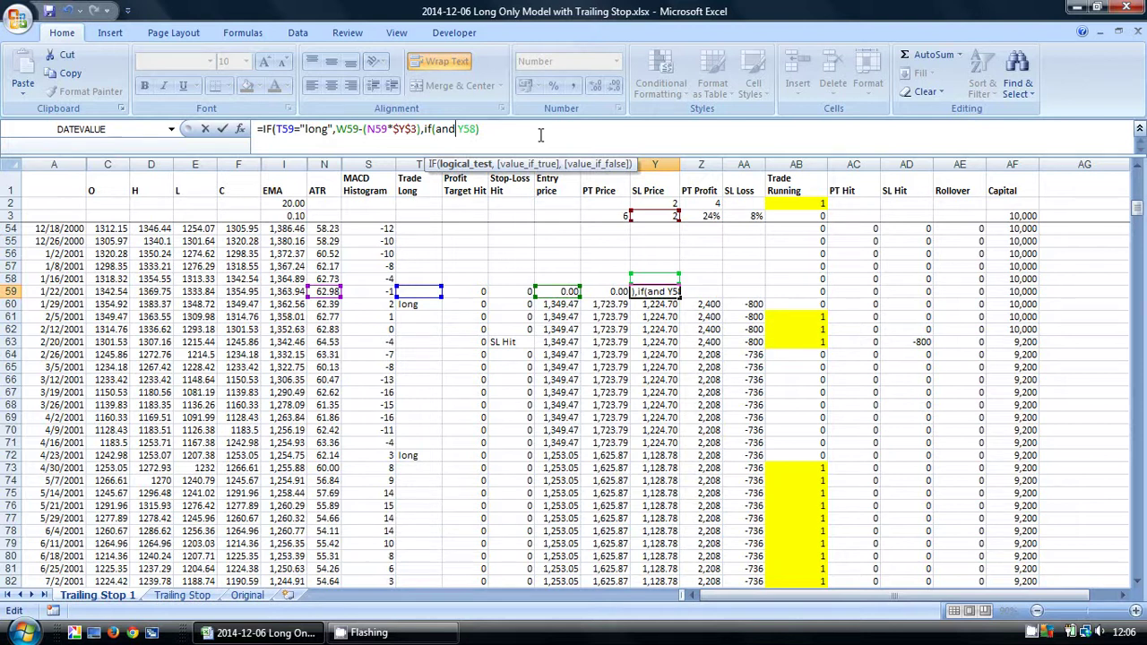
{"action": "type", "text": "("}
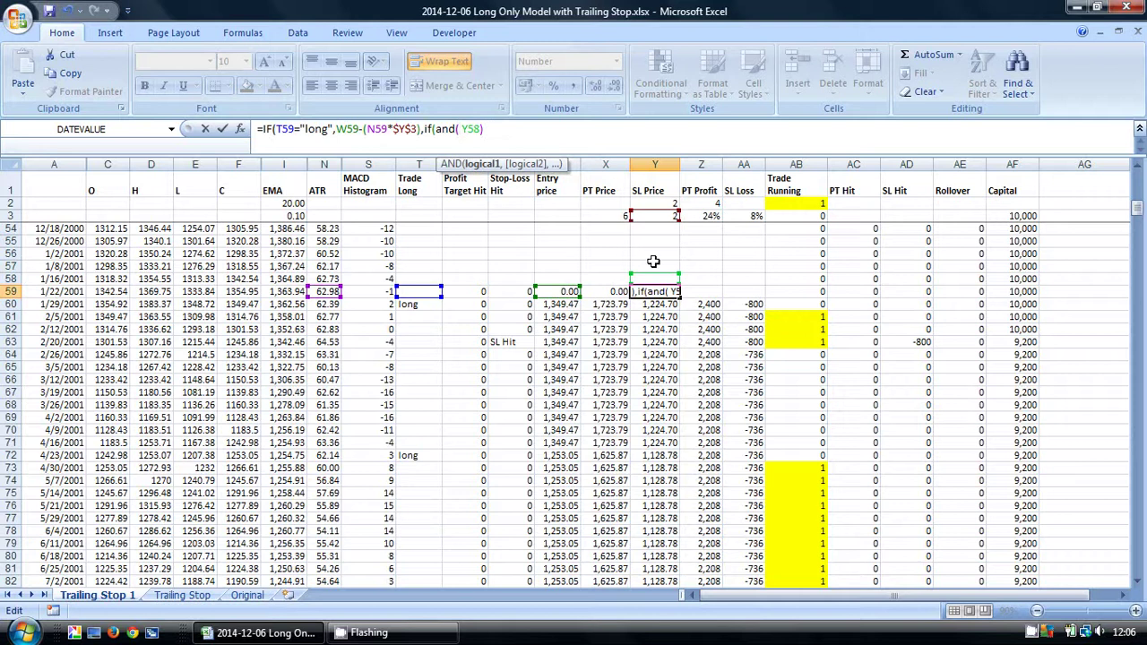
Step: Enter $Y$2>0 as the first condition of the AND test
{"action": "left_click", "coordinate": [667, 204]}
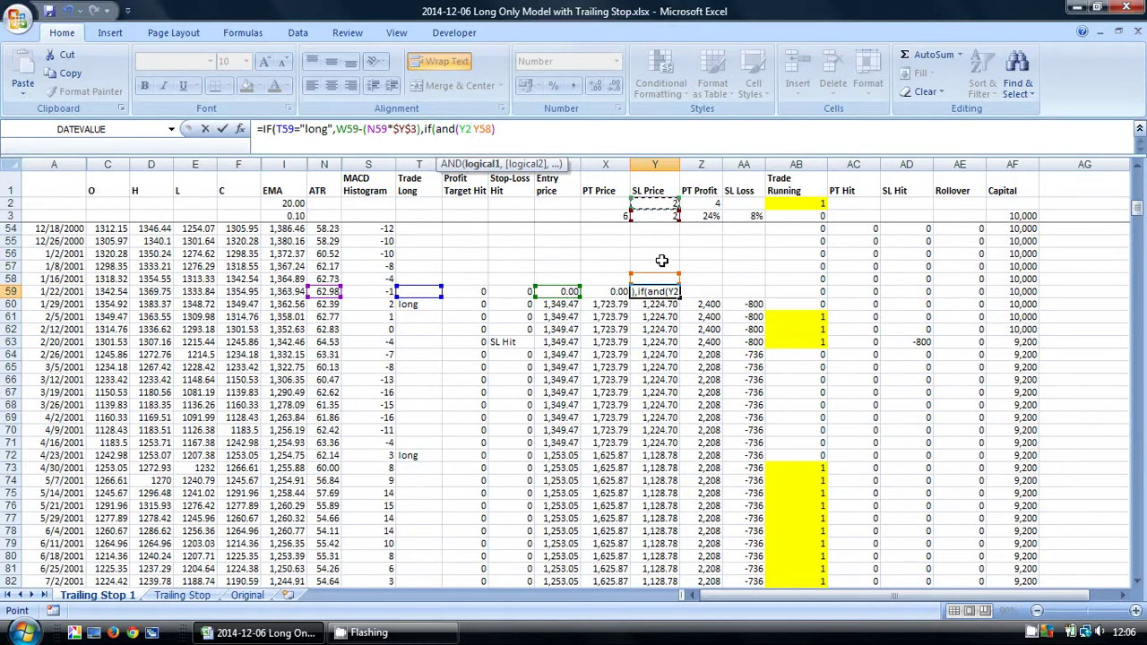
{"action": "key", "text": "F4"}
{"action": "type", "text": ">0"}
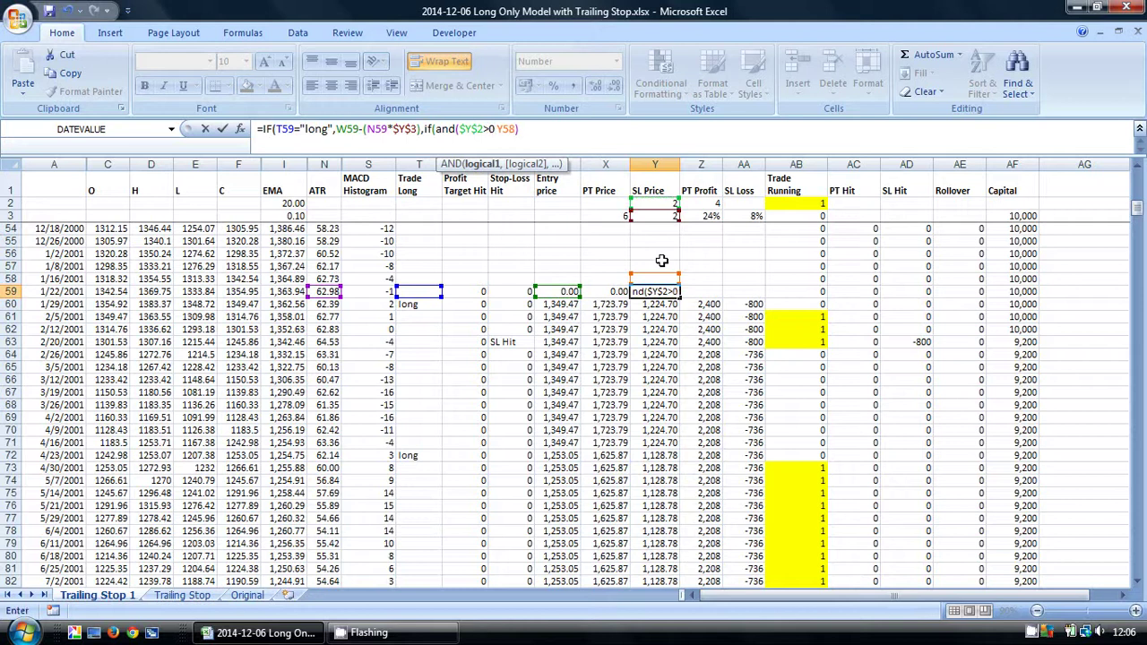
{"action": "type", "text": ","}
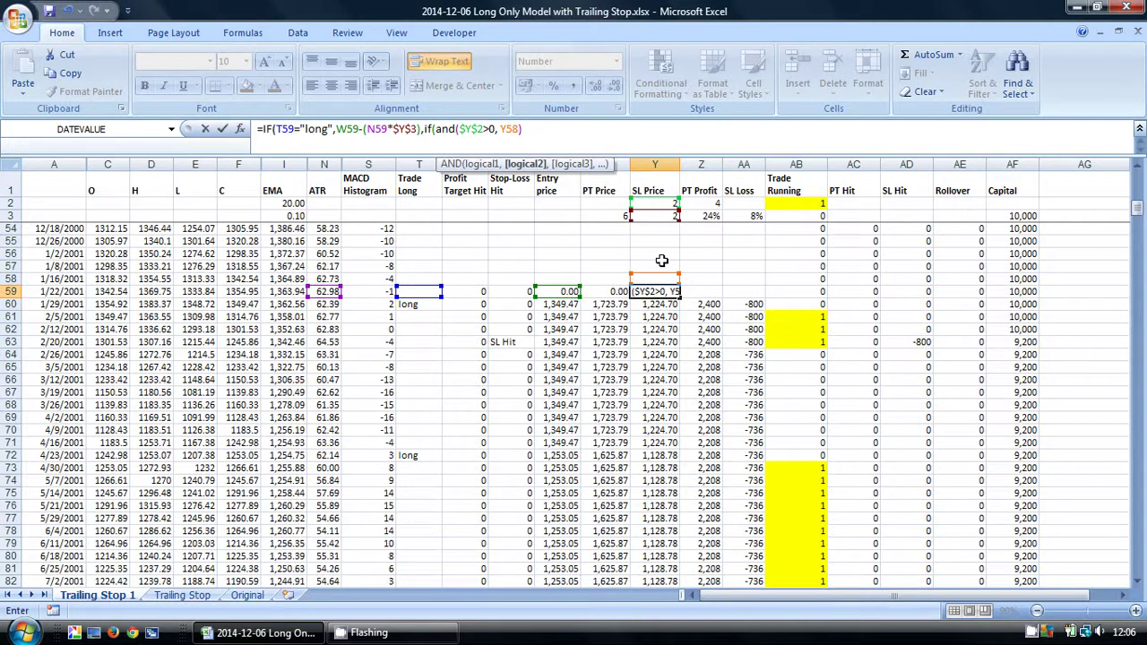
Step: Add the conditions AB59=$AB$2 and T58<>"long" to the AND test
{"action": "left_click", "coordinate": [796, 293]}
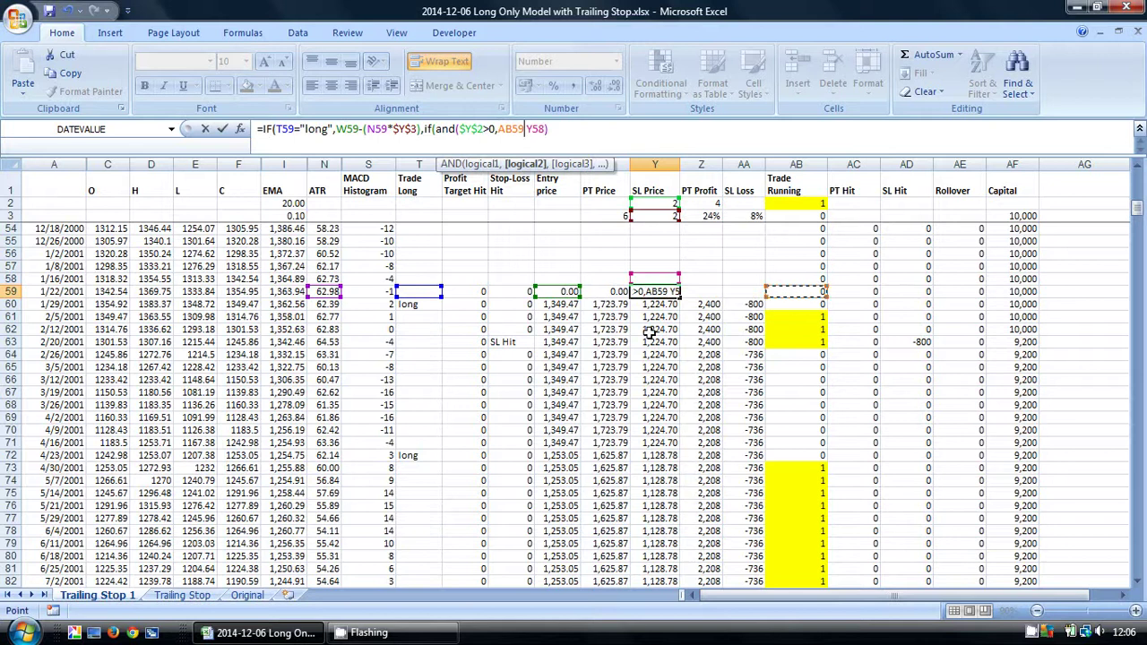
{"action": "type", "text": "="}
{"action": "left_click", "coordinate": [807, 204]}
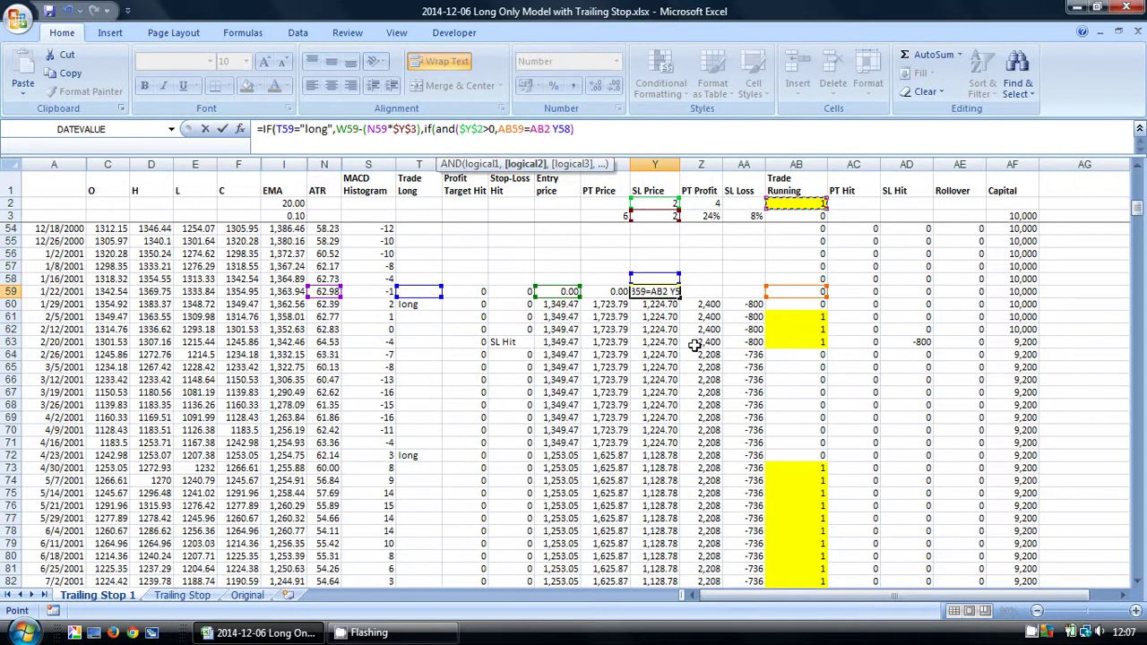
{"action": "key", "text": "F4"}
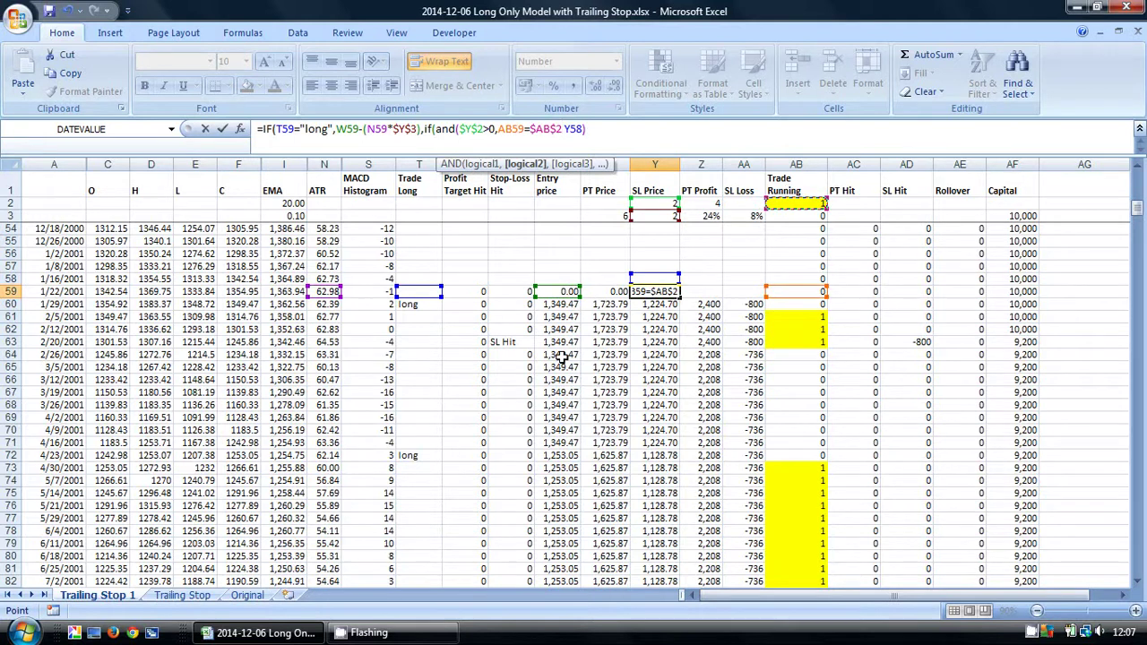
{"action": "type", "text": ","}
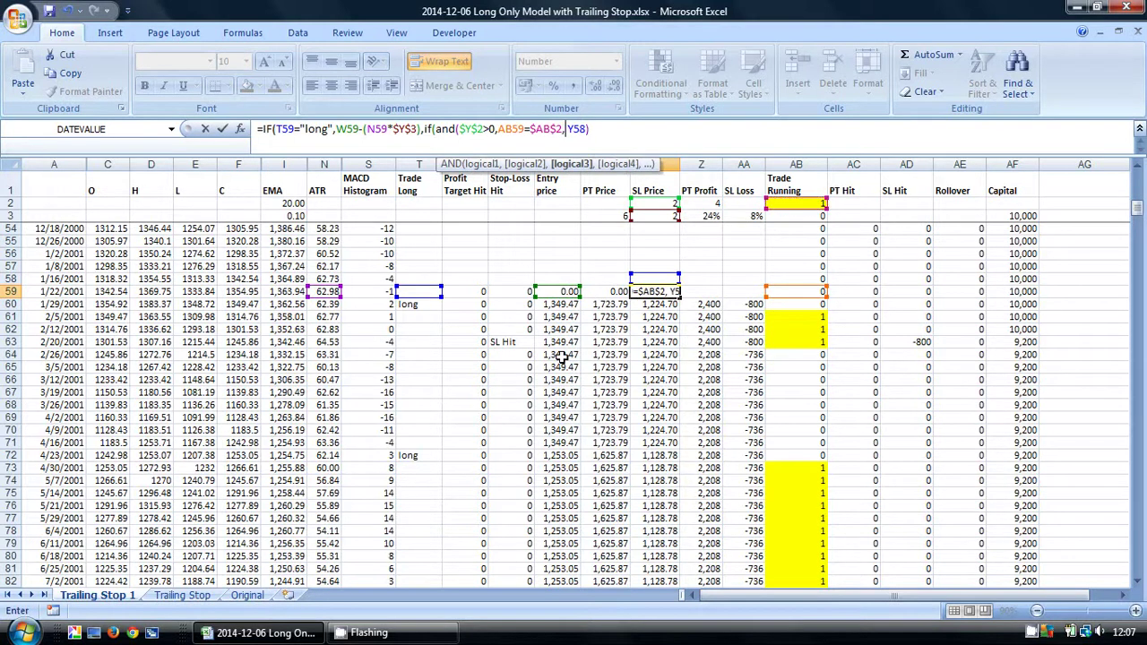
{"action": "left_click", "coordinate": [433, 279]}
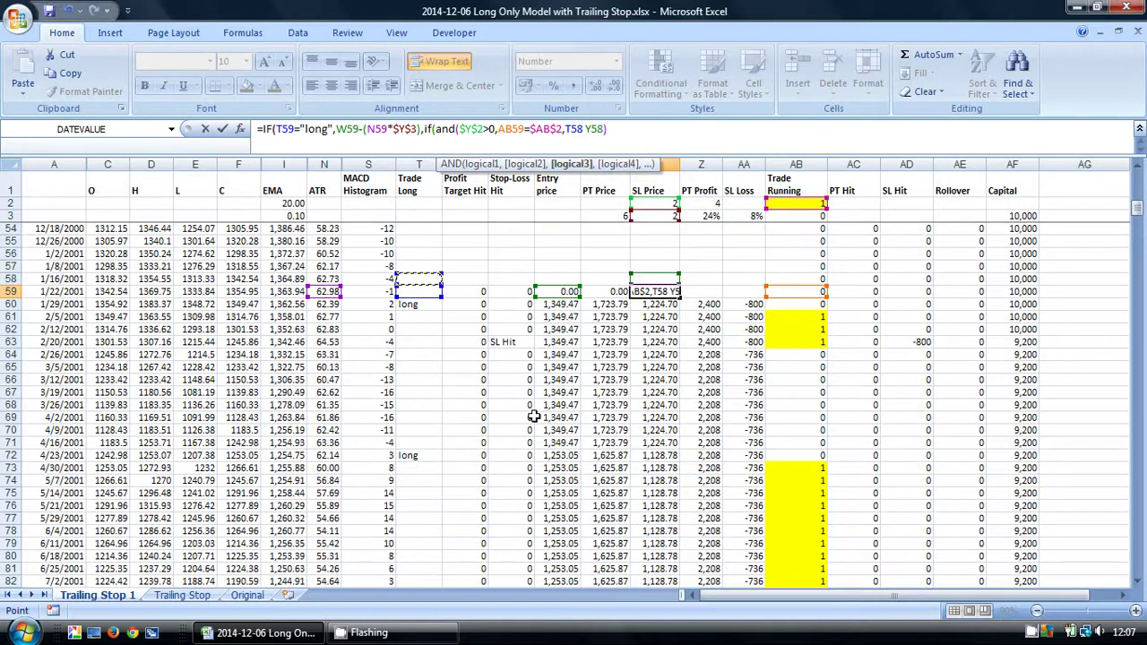
{"action": "type", "text": "<>\"long\""}
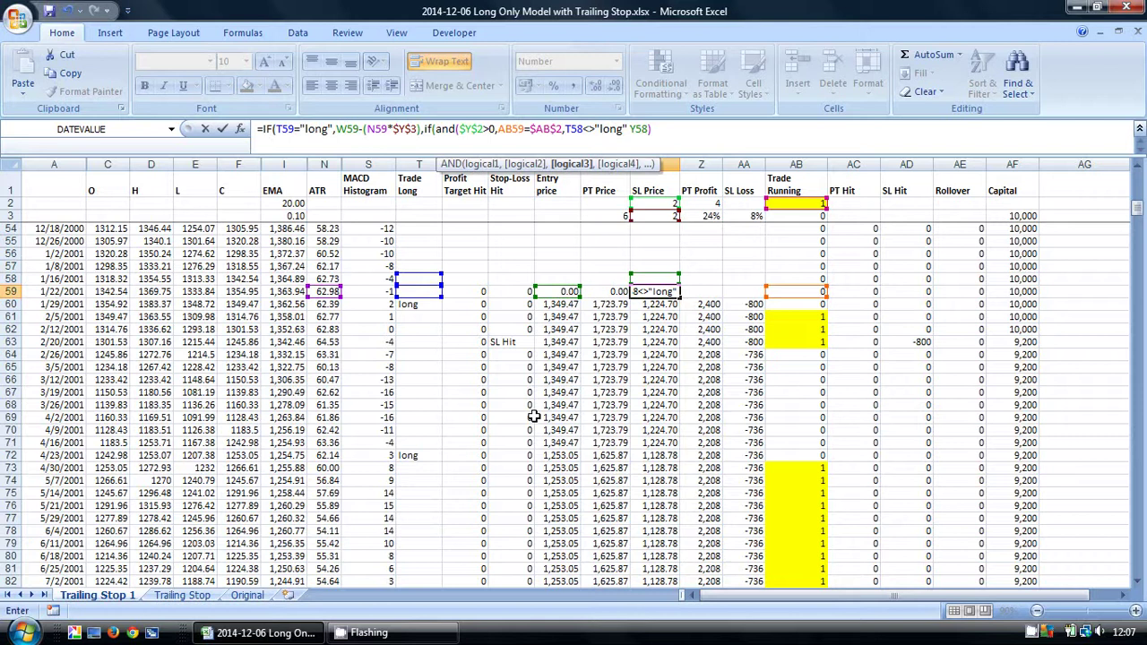
{"action": "type", "text": ","}
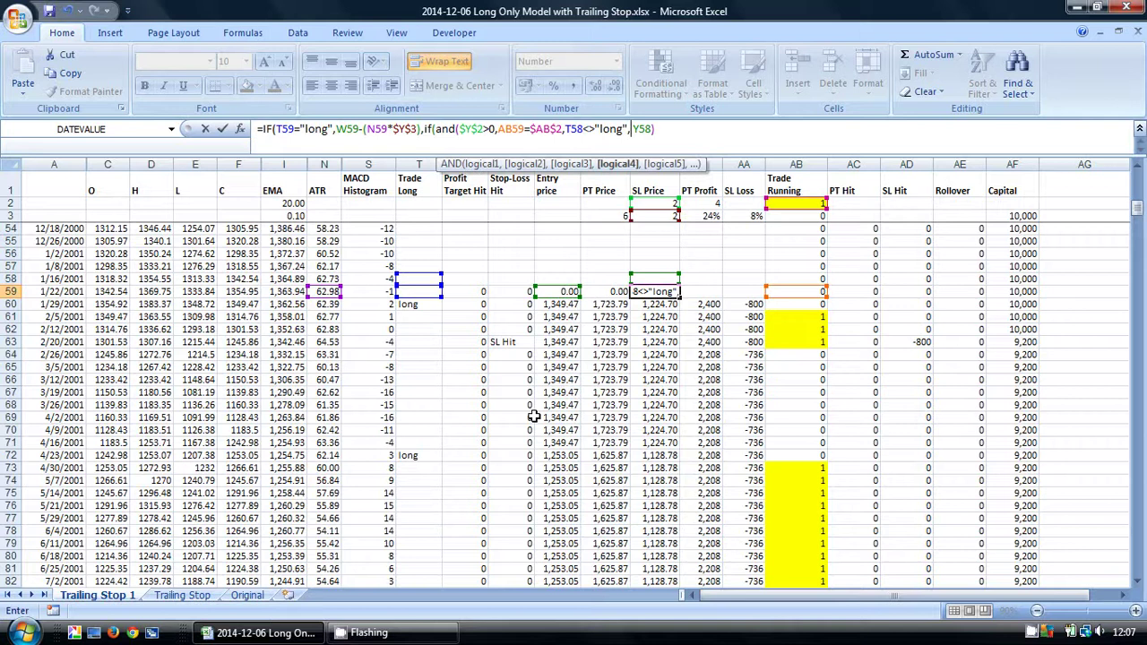
Step: Add D58-($Y$2*N59)>Y58 as the last condition and close the AND test
{"action": "left_click", "coordinate": [153, 279]}
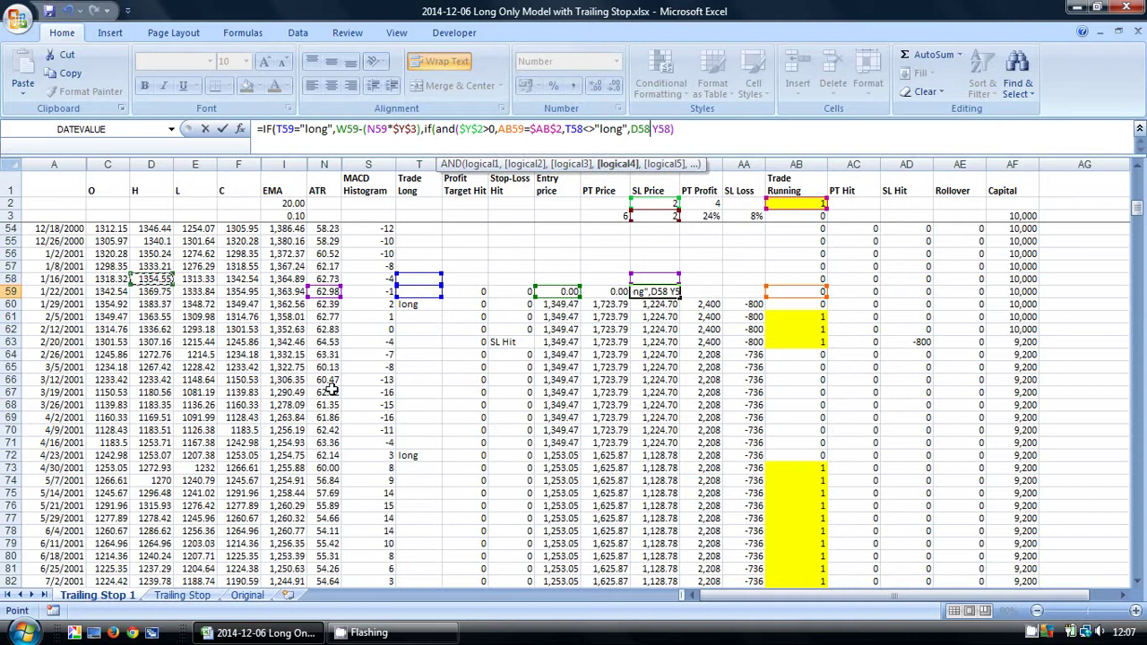
{"action": "type", "text": "-("}
{"action": "left_click", "coordinate": [658, 203]}
{"action": "key", "text": "F4"}
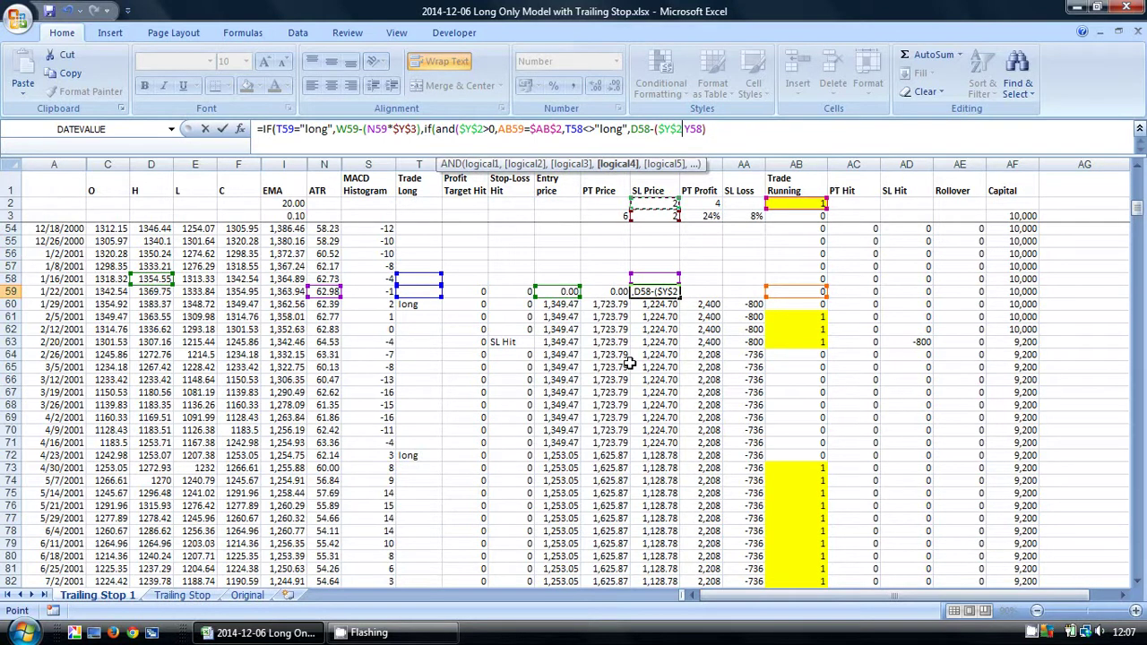
{"action": "type", "text": "*"}
{"action": "left_click", "coordinate": [329, 291]}
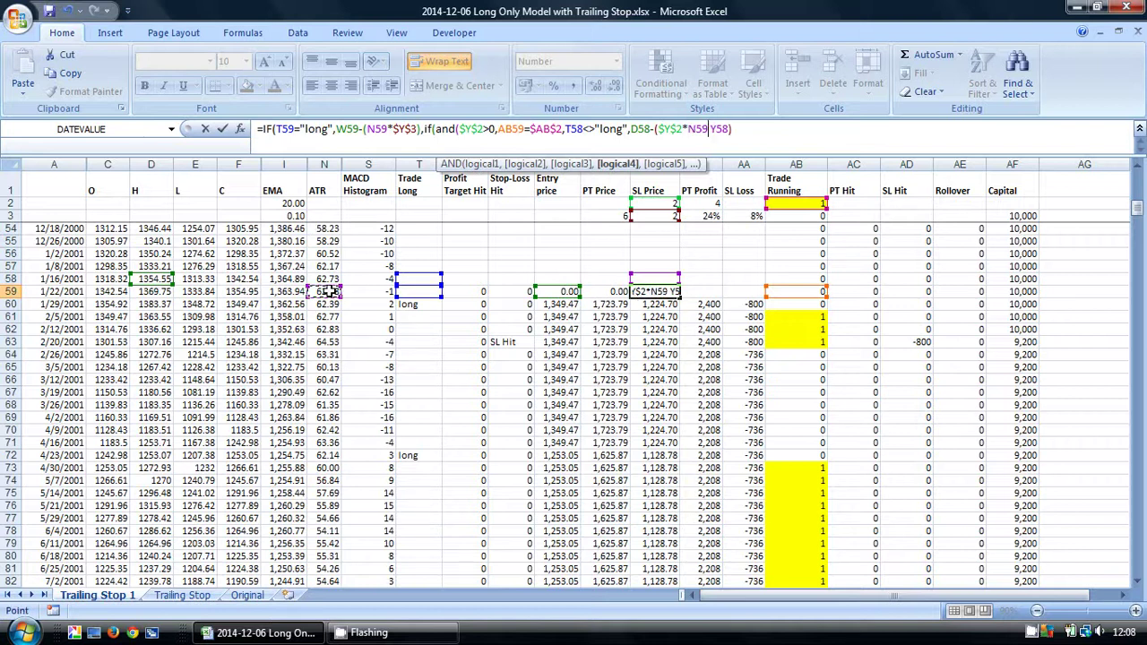
{"action": "type", "text": ")"}
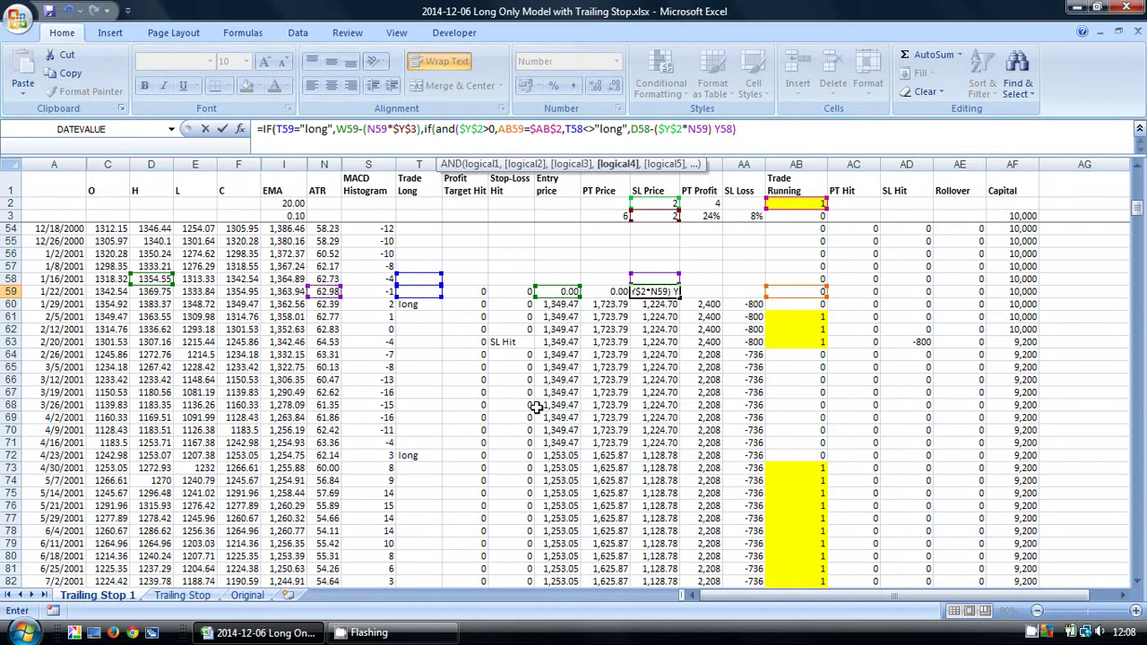
{"action": "type", "text": ">"}
{"action": "left_click", "coordinate": [665, 278]}
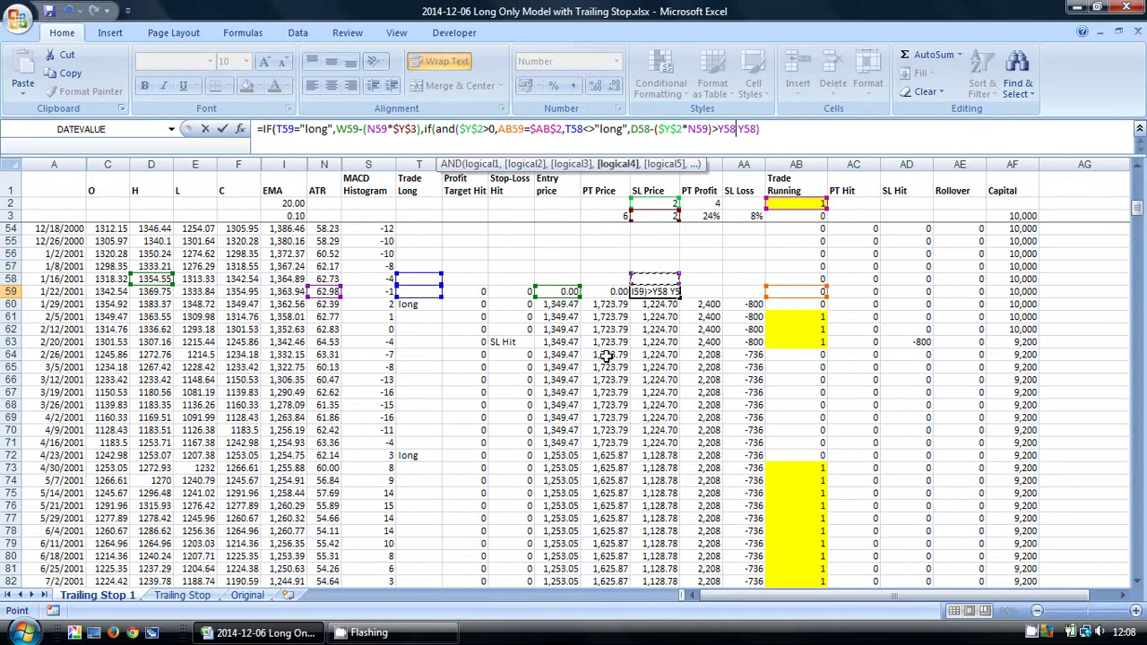
{"action": "type", "text": ")"}
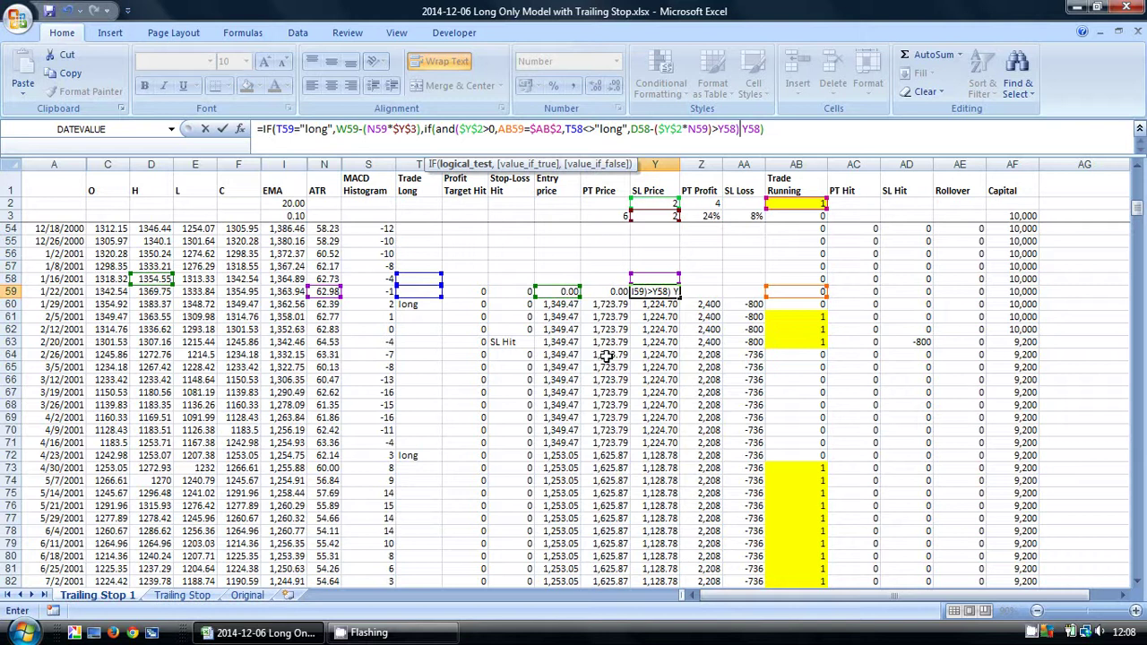
Step: Reuse D58-($Y$2*N59) as the nested IF's true value, use Y58 as its false value, and complete the formula
{"action": "type", "text": ","}
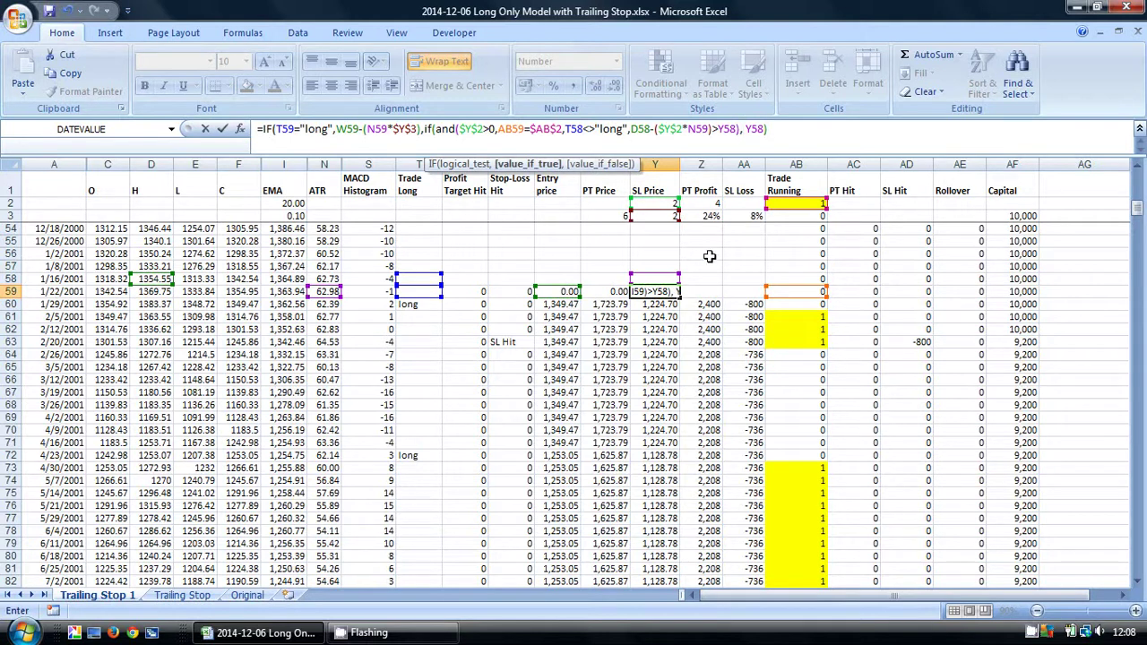
{"action": "left_click_drag", "start_coordinate": [712, 128], "coordinate": [632, 135]}
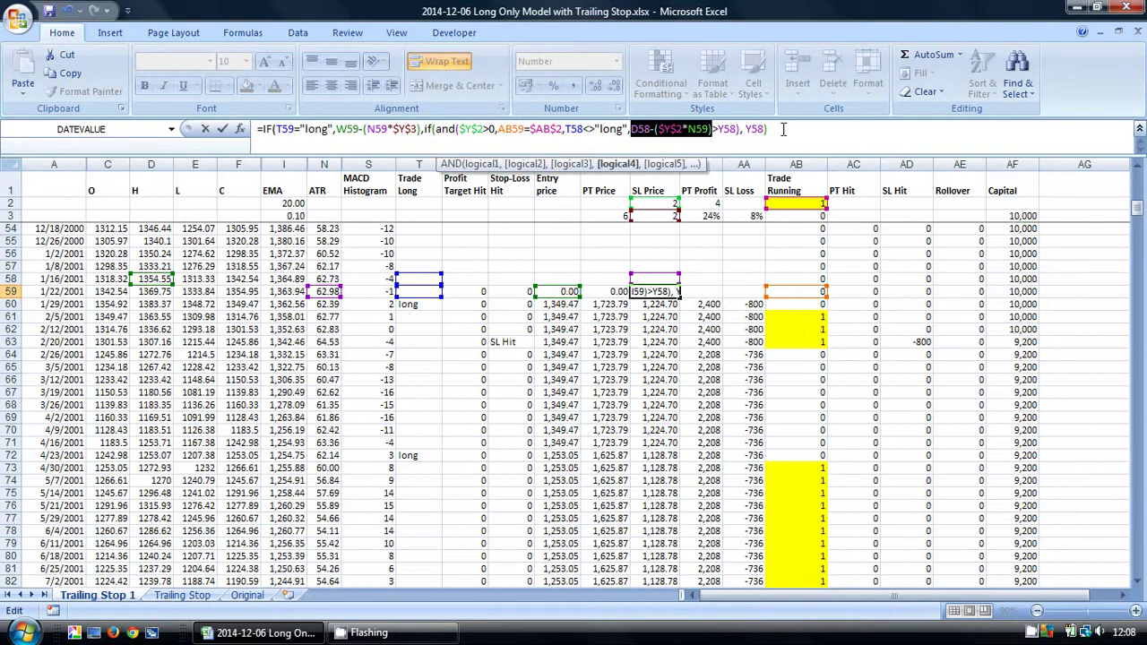
{"action": "left_click", "coordinate": [740, 129]}
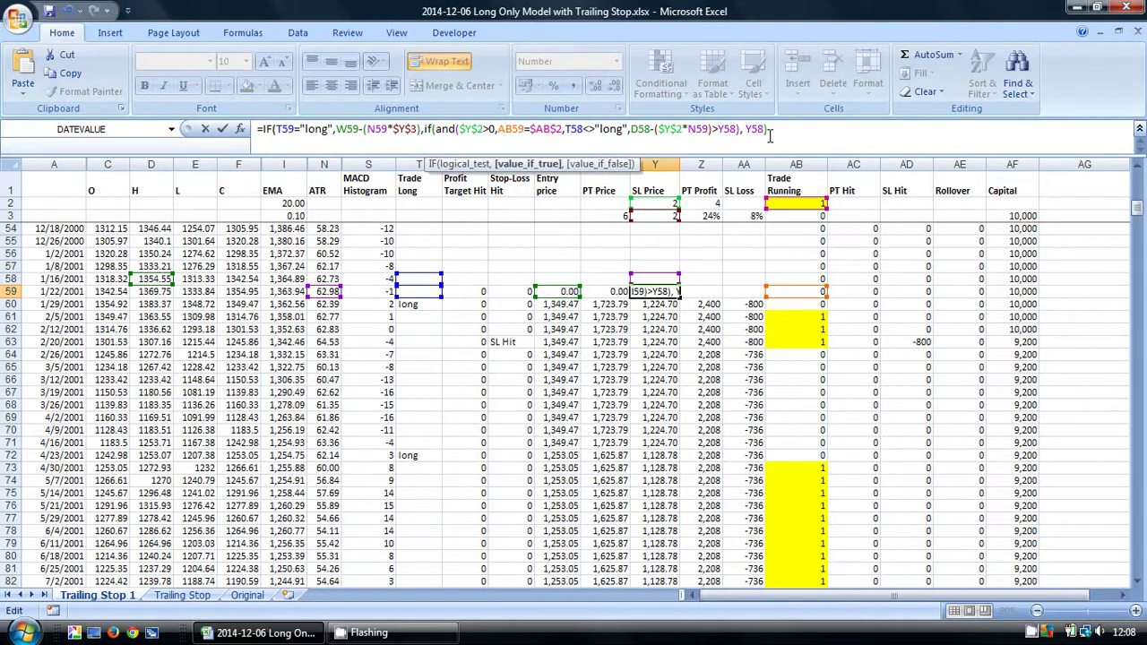
{"action": "key", "text": "ctrl+v"}
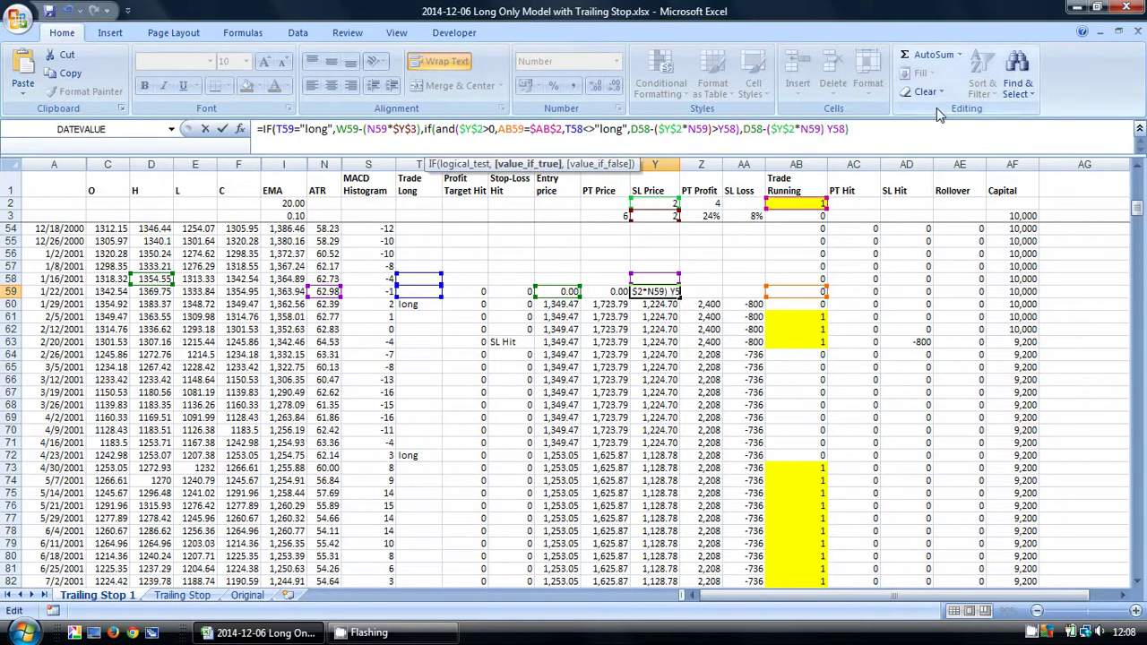
{"action": "type", "text": ","}
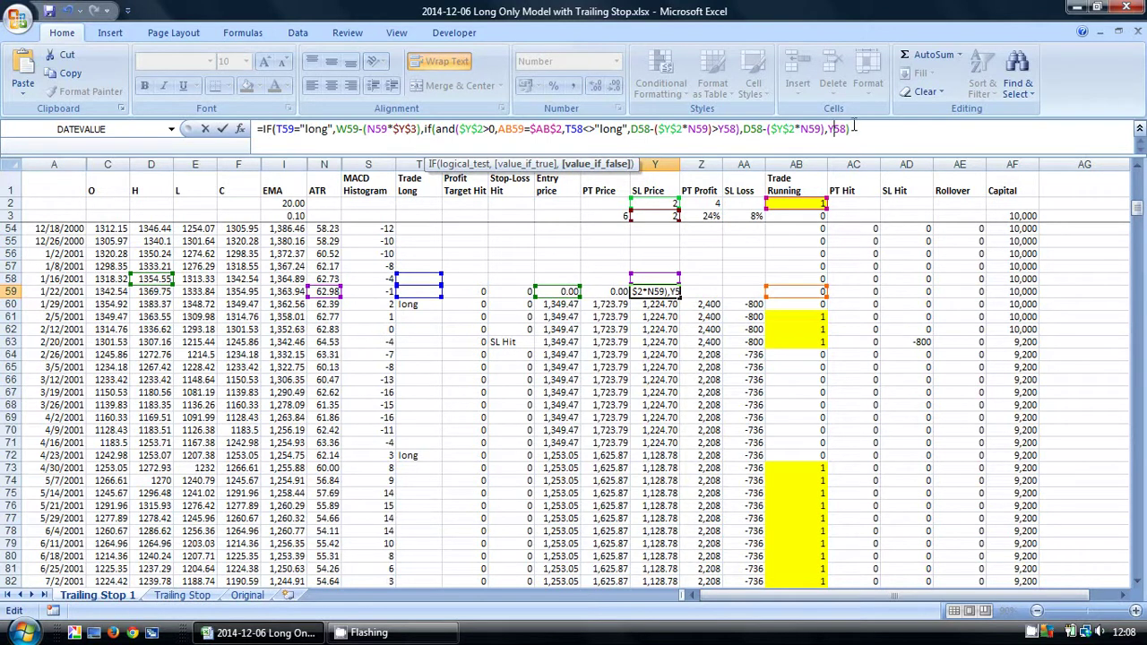
{"action": "left_click", "coordinate": [861, 128]}
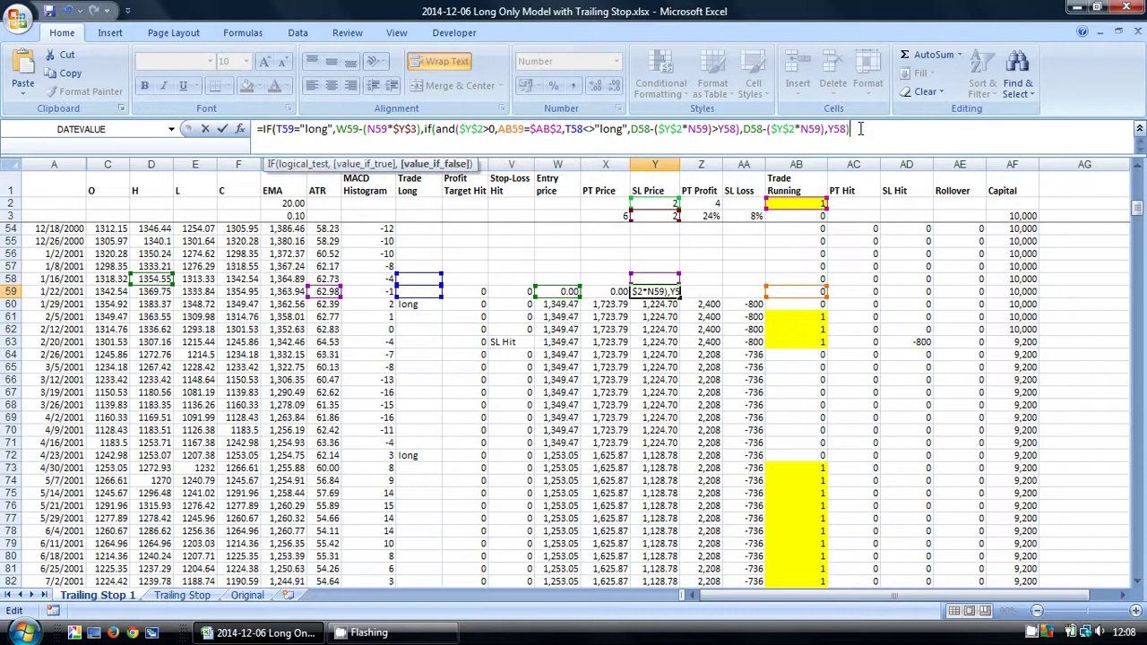
{"action": "type", "text": ")"}
{"action": "key", "text": "Return"}
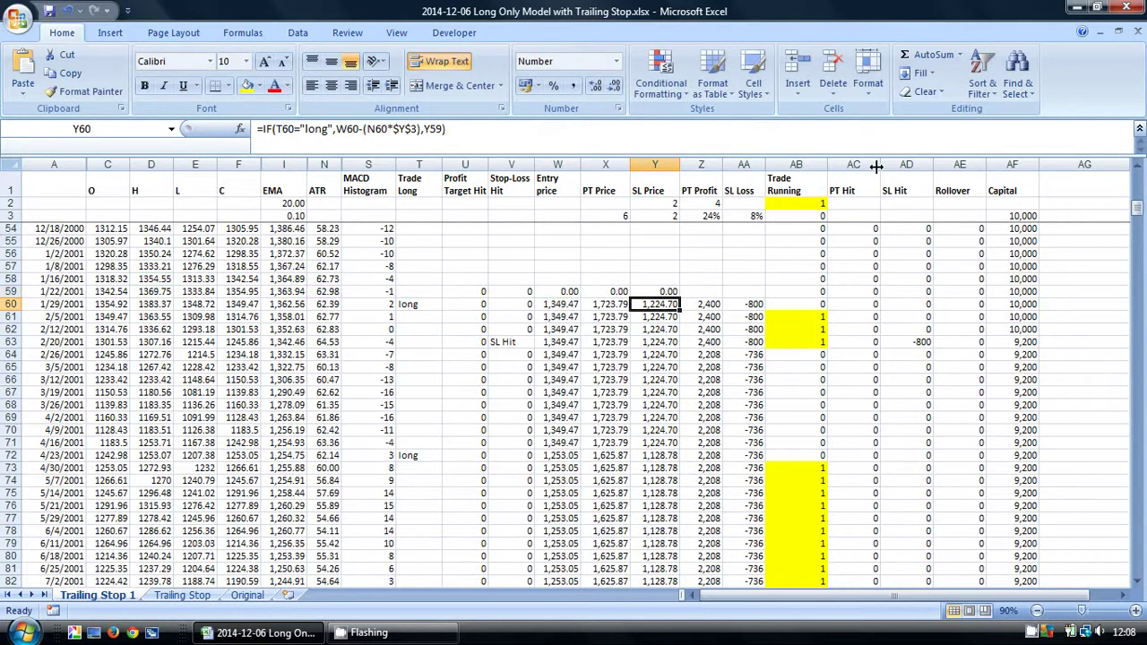
Step: Fill the Y59 formula down the rest of the SL Price column
{"action": "left_click", "coordinate": [655, 291]}
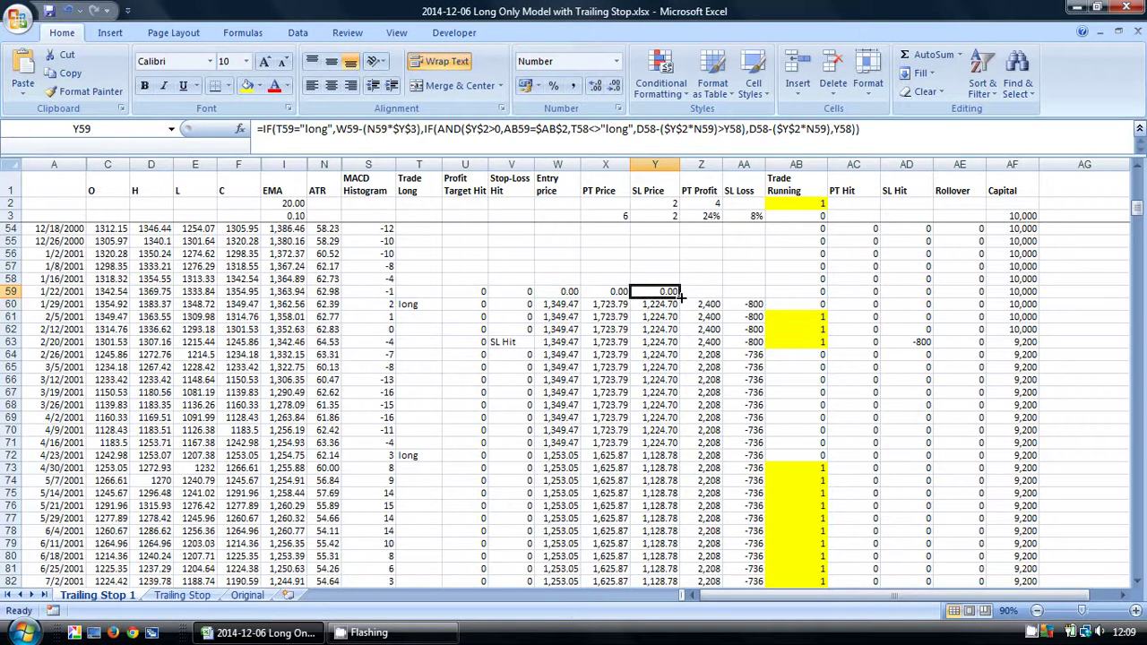
{"action": "double_click", "coordinate": [681, 297]}
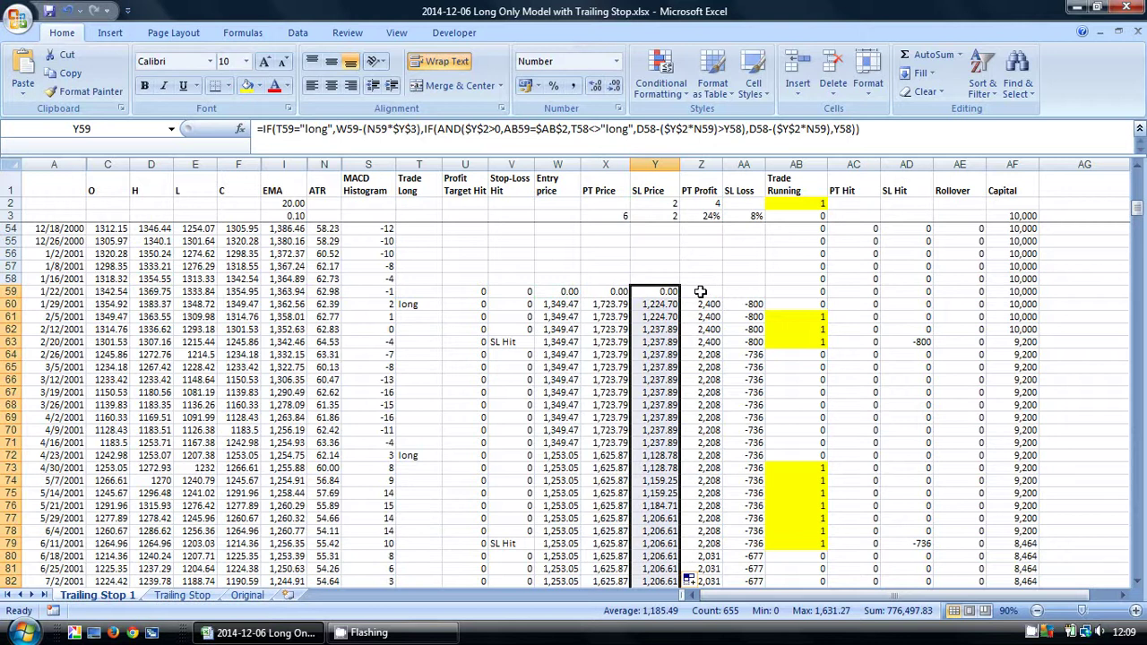
{"action": "scroll", "coordinate": [700, 292], "scroll_direction": "down", "scroll_amount": 3}
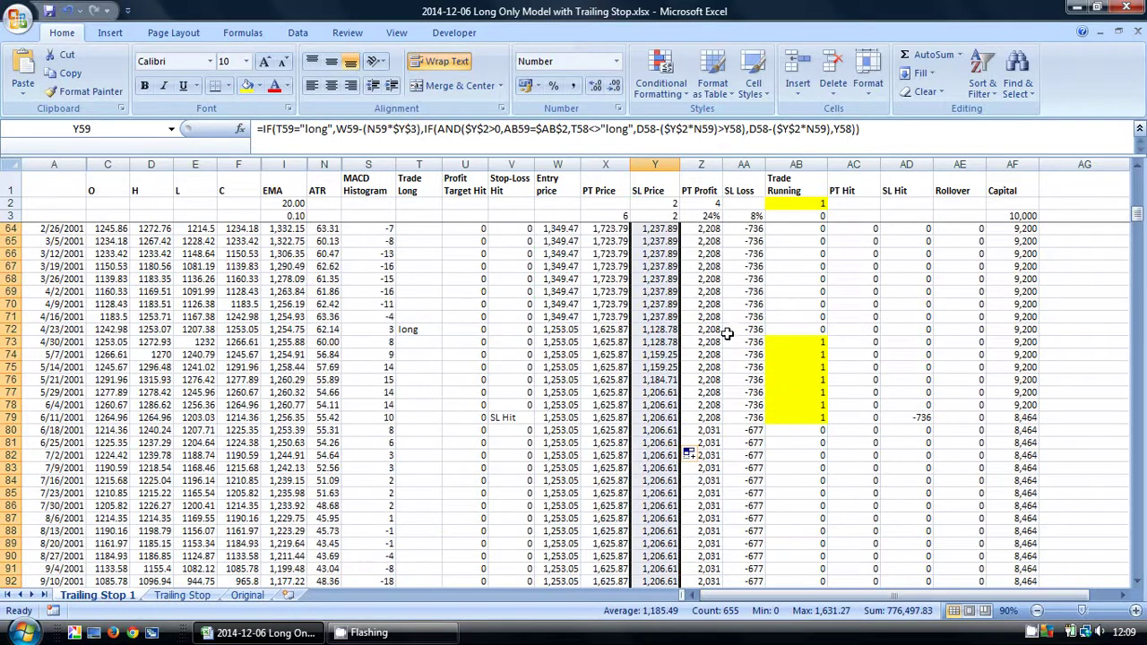
Step: Check the trailing SL Price formulas in Y73 to Y79, row by row through the trade that starts on 4/23/2001
{"action": "left_click", "coordinate": [665, 343]}
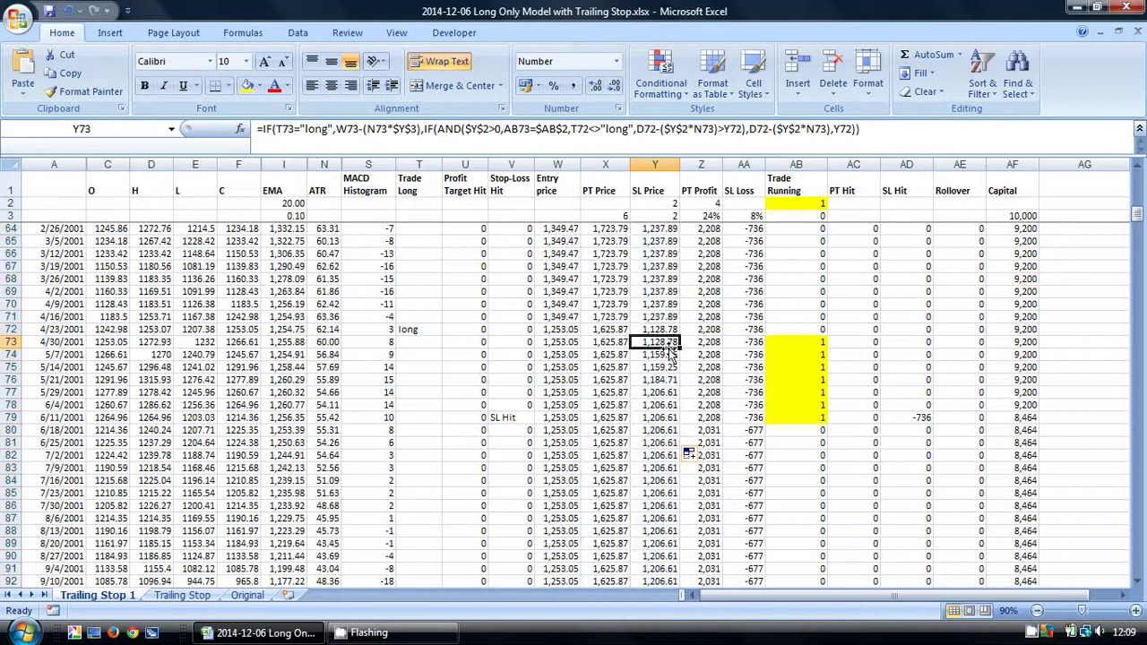
{"action": "left_click", "coordinate": [667, 355]}
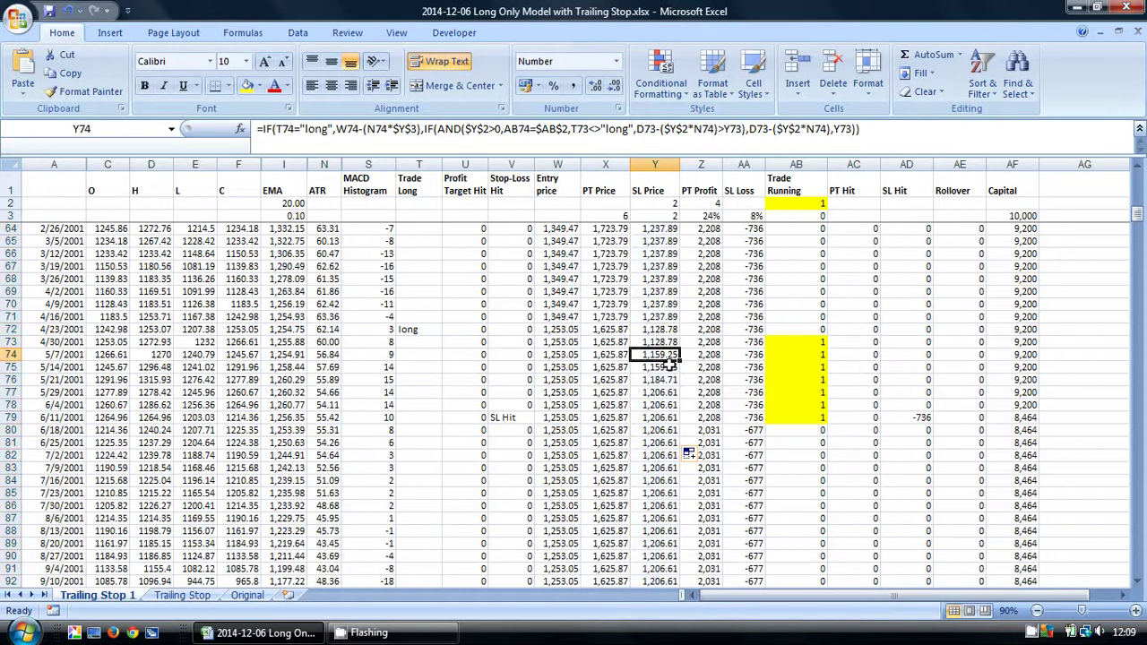
{"action": "left_click", "coordinate": [668, 367]}
{"action": "left_click", "coordinate": [667, 380]}
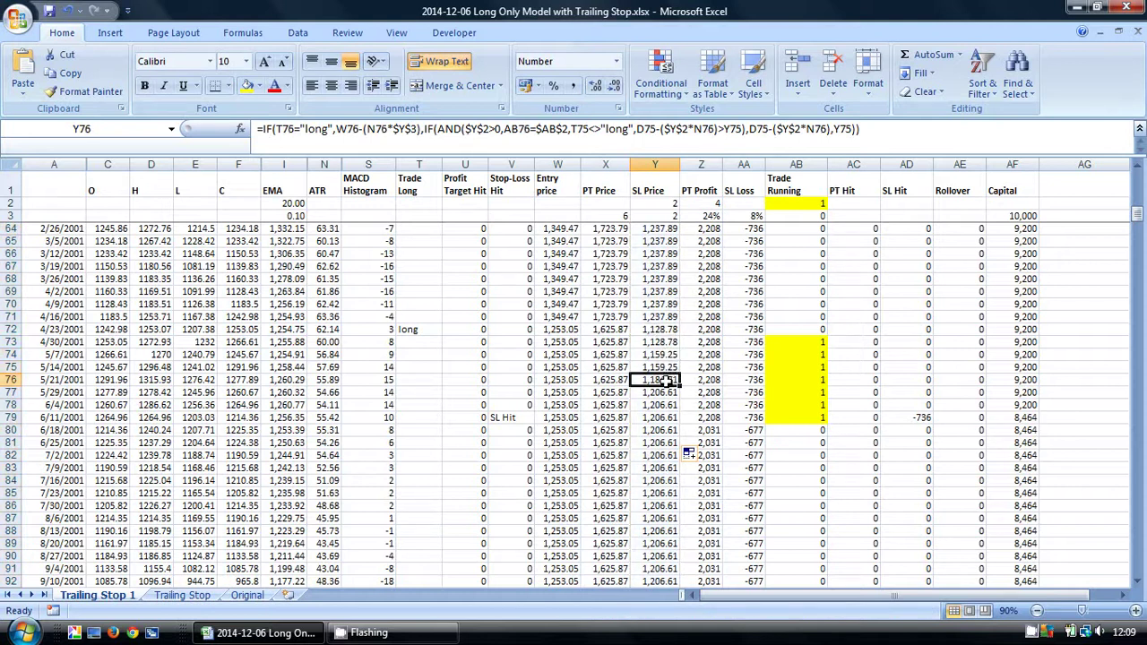
{"action": "left_click", "coordinate": [666, 393]}
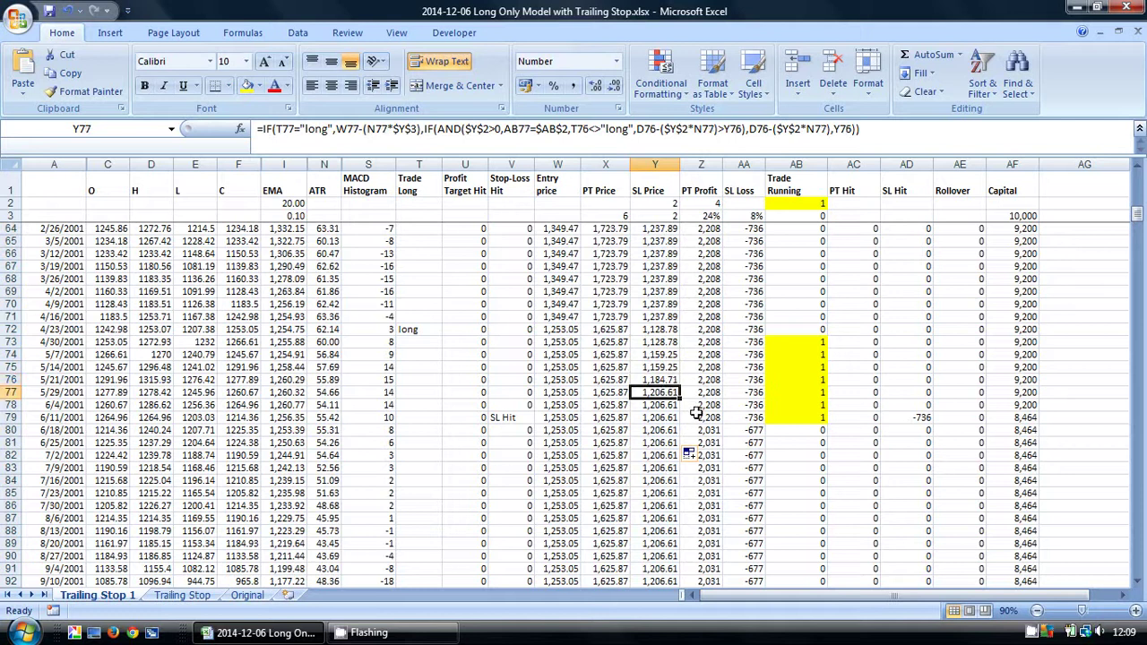
{"action": "left_click", "coordinate": [665, 405]}
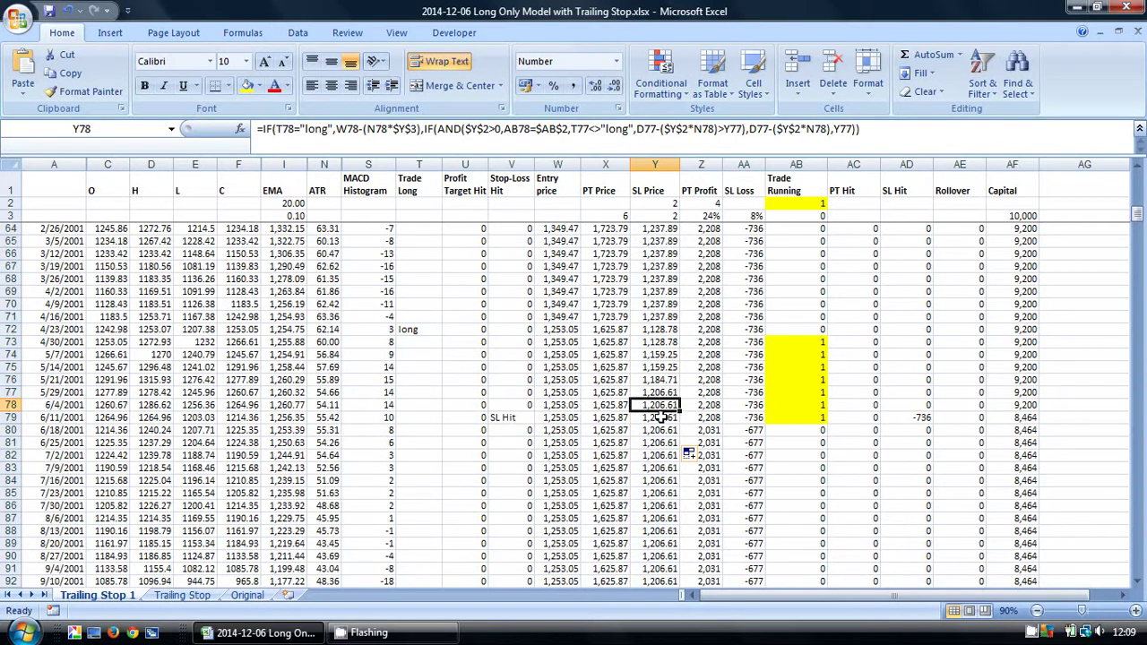
{"action": "left_click", "coordinate": [660, 418]}
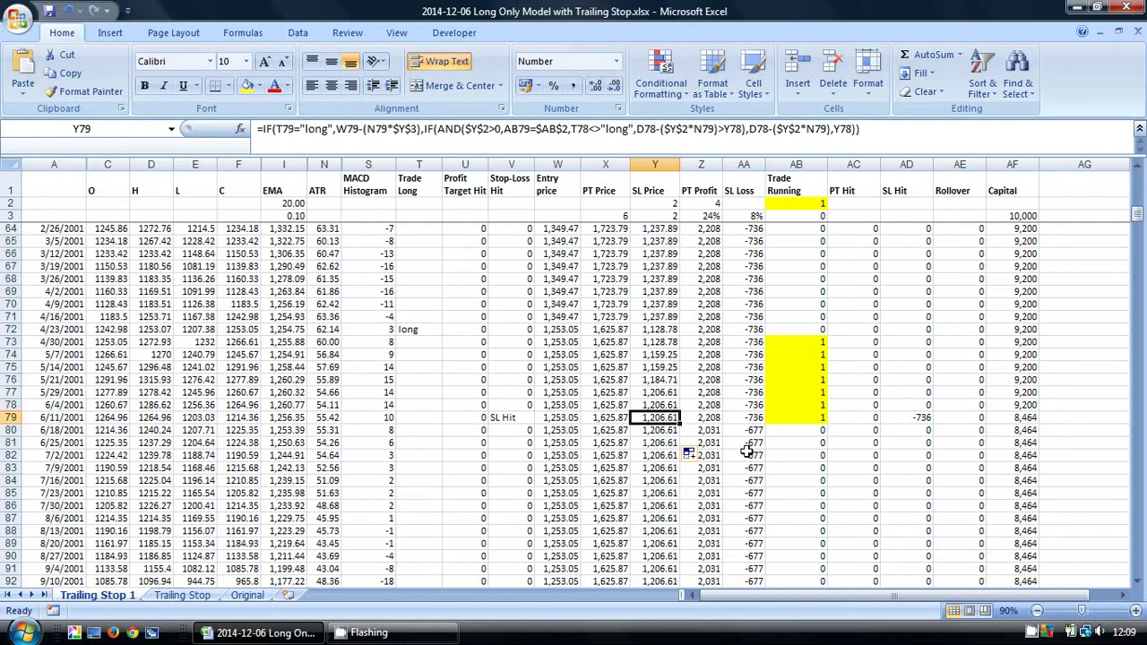
Step: Wrap the SL Loss formula in AA60 in an IF testing T60="long", keeping -AF59*$AA$3 as the true value
{"action": "scroll", "coordinate": [737, 384], "scroll_direction": "up", "scroll_amount": 3}
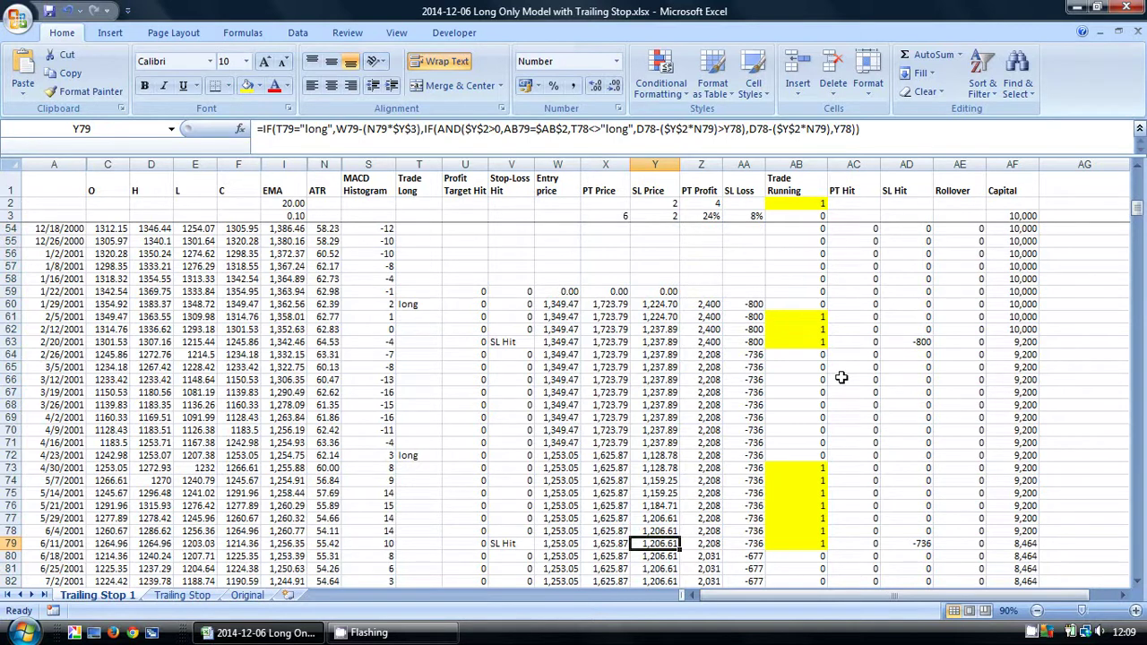
{"action": "left_click", "coordinate": [749, 304]}
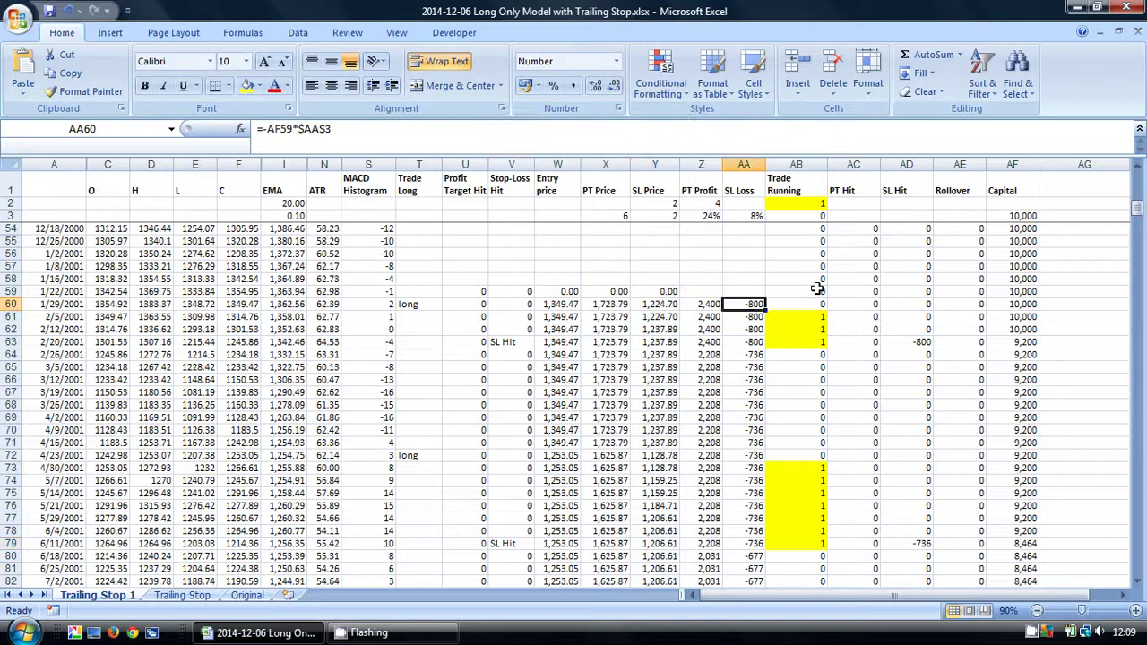
{"action": "double_click", "coordinate": [744, 304]}
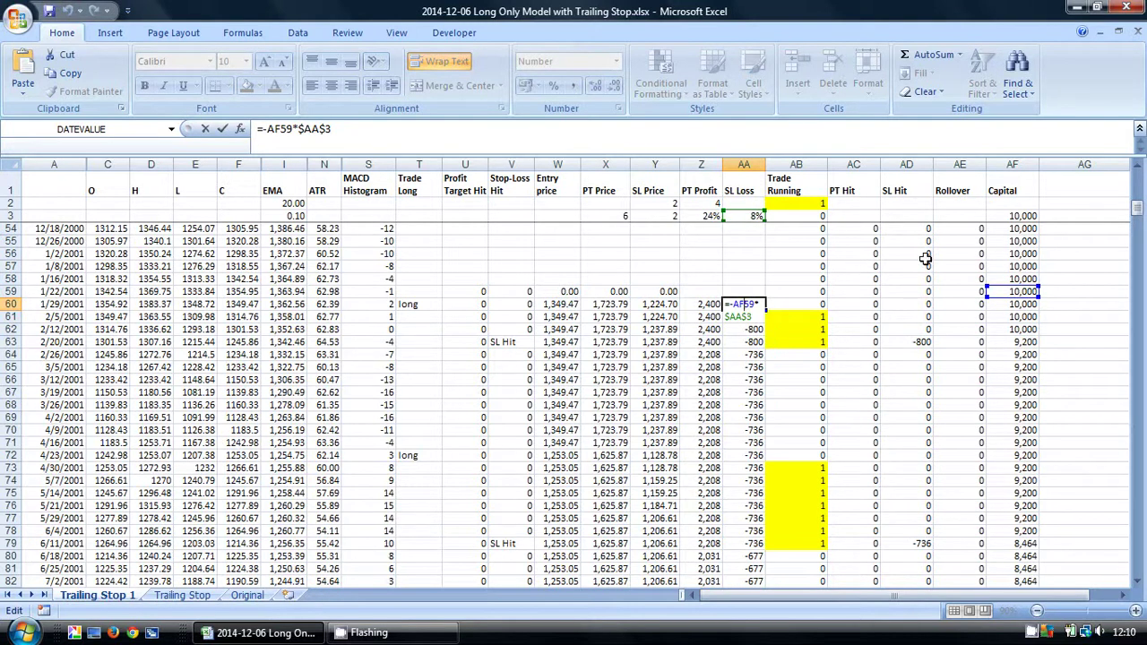
{"action": "key", "text": "Return"}
{"action": "left_click", "coordinate": [744, 304]}
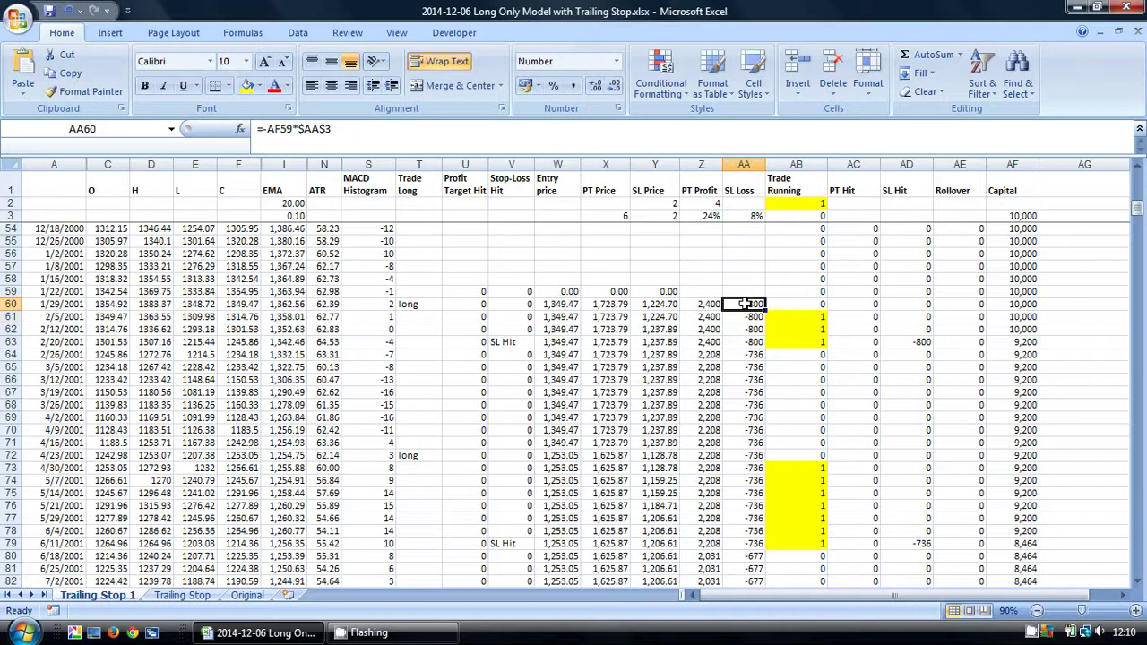
{"action": "left_click", "coordinate": [262, 128]}
{"action": "type", "text": "-"}
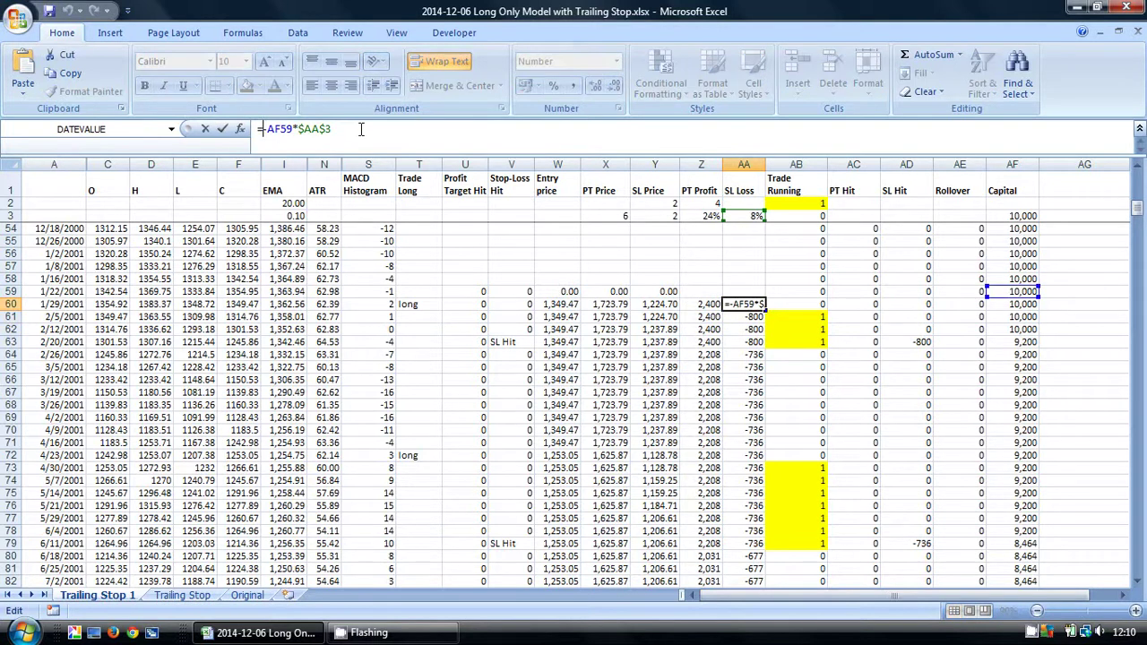
{"action": "type", "text": "if("}
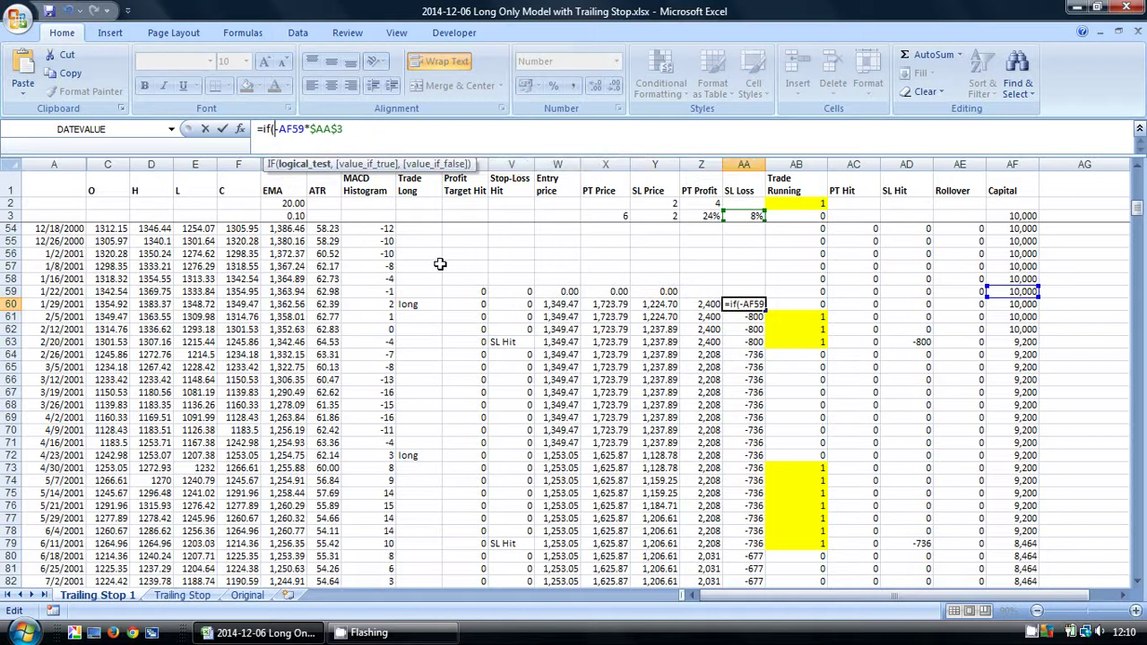
{"action": "left_click", "coordinate": [414, 303]}
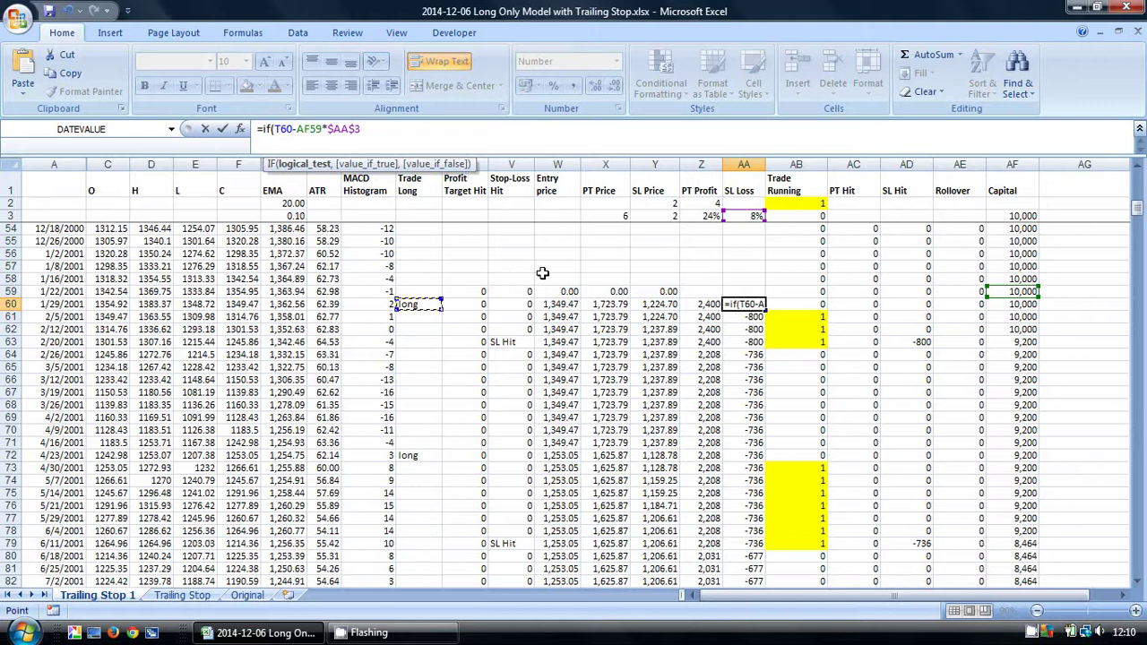
{"action": "type", "text": "=\"long\","}
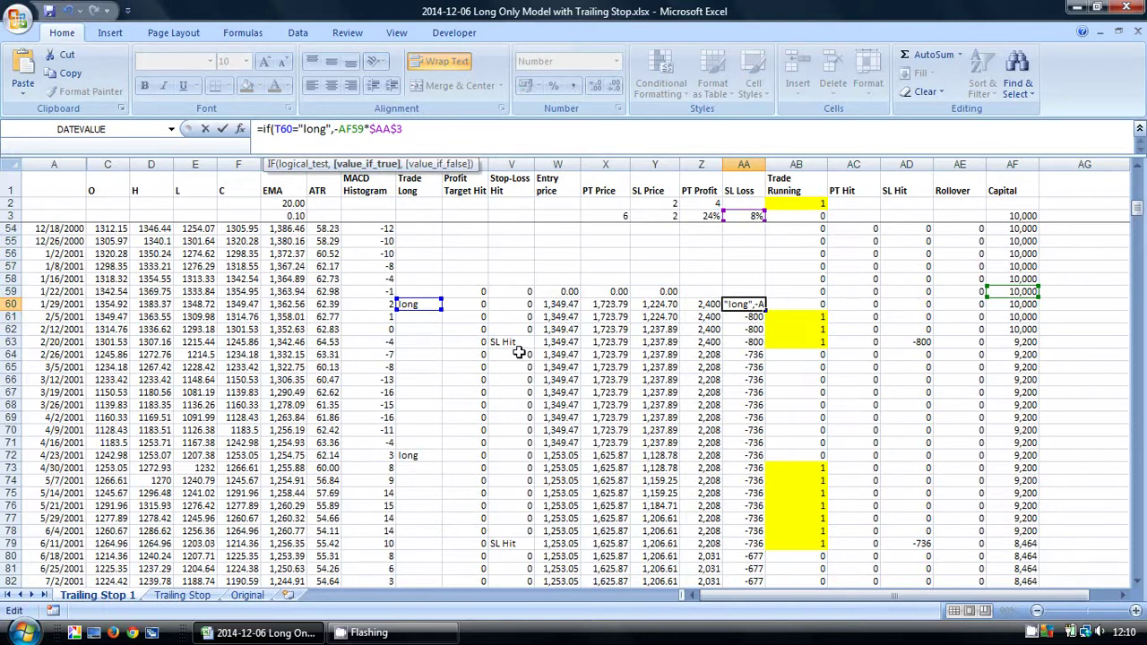
{"action": "type", "text": ","}
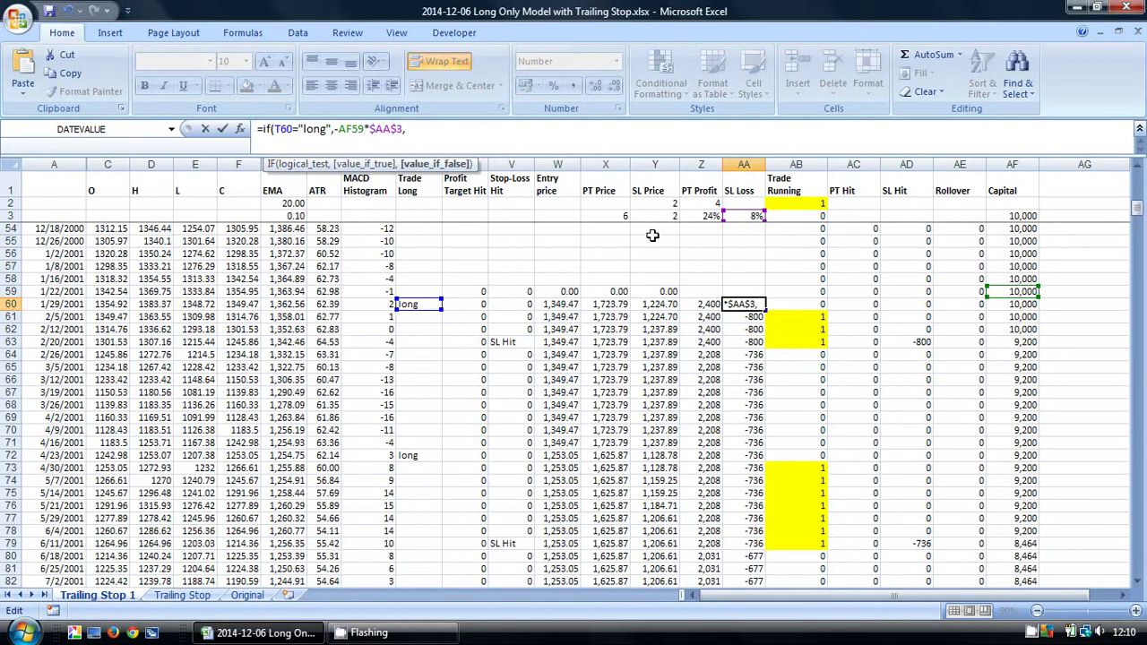
Step: Enter W60-Y60/W59-Y59 as the IF's false value and add a closing parenthesis
{"action": "left_click", "coordinate": [559, 306]}
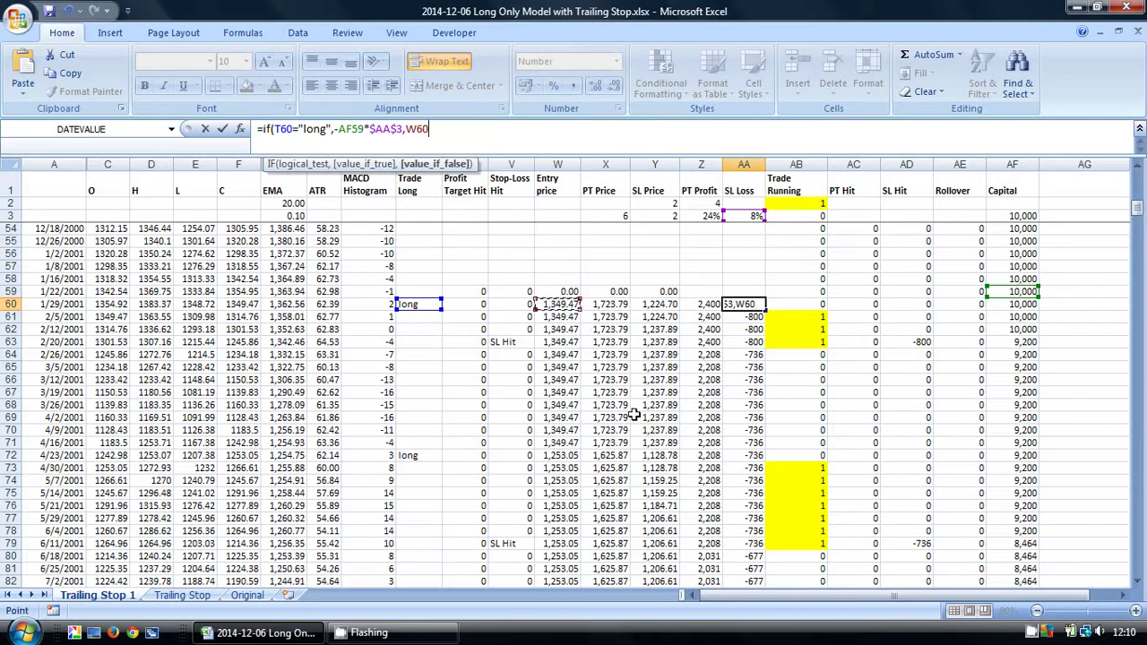
{"action": "type", "text": "-"}
{"action": "left_click", "coordinate": [658, 305]}
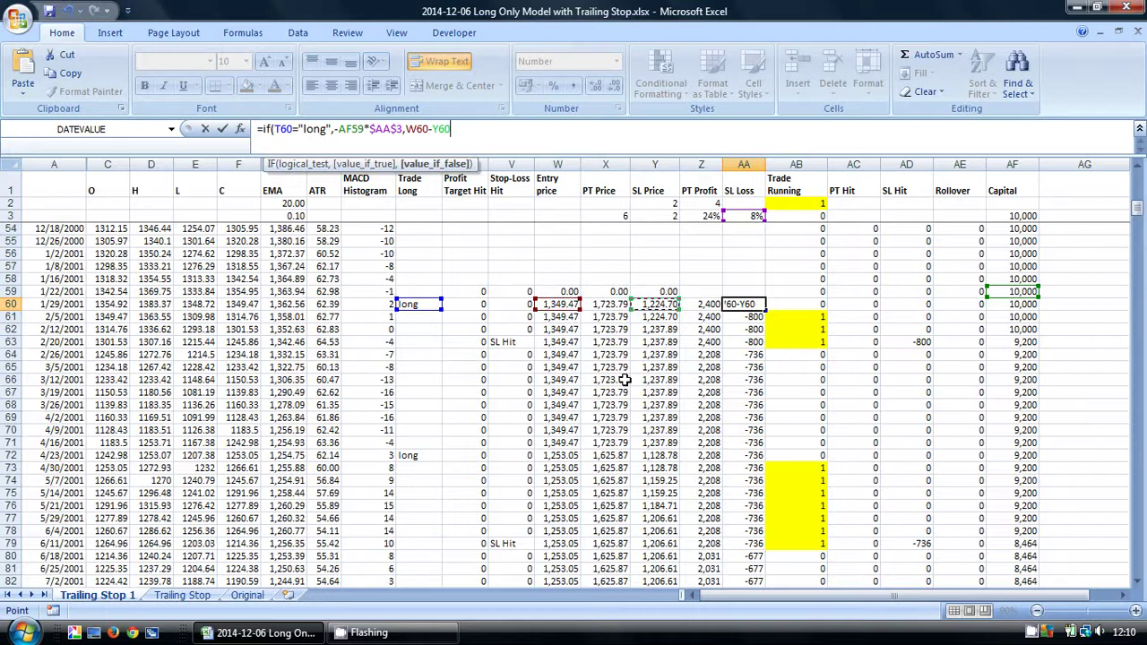
{"action": "type", "text": "/"}
{"action": "left_click", "coordinate": [557, 291]}
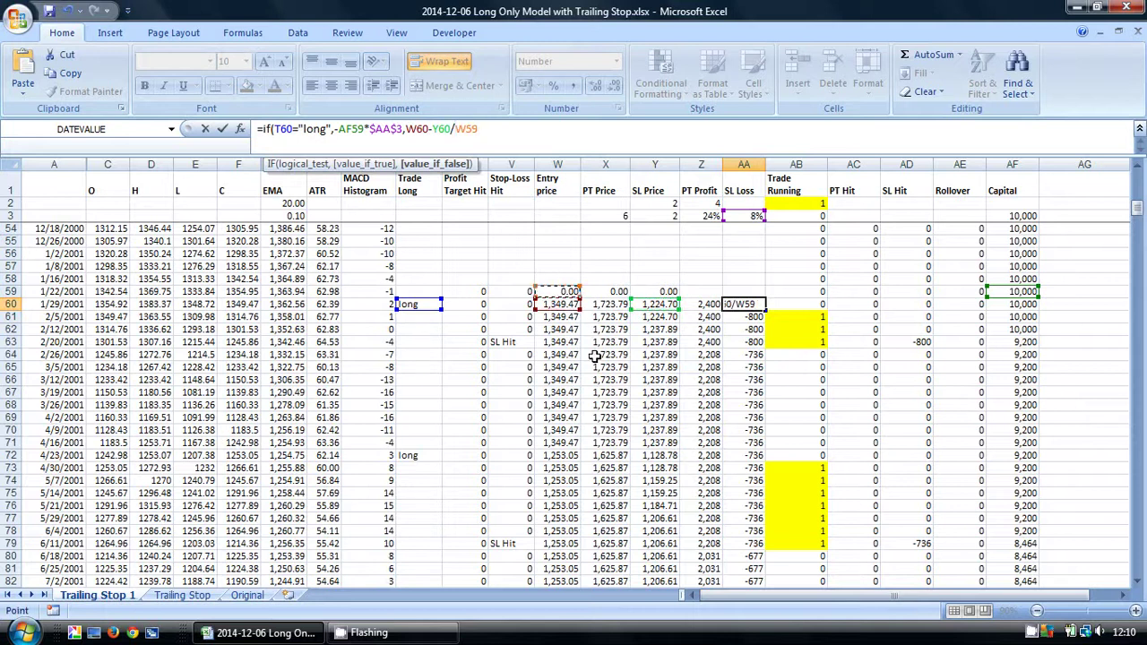
{"action": "type", "text": "-"}
{"action": "left_click", "coordinate": [658, 291]}
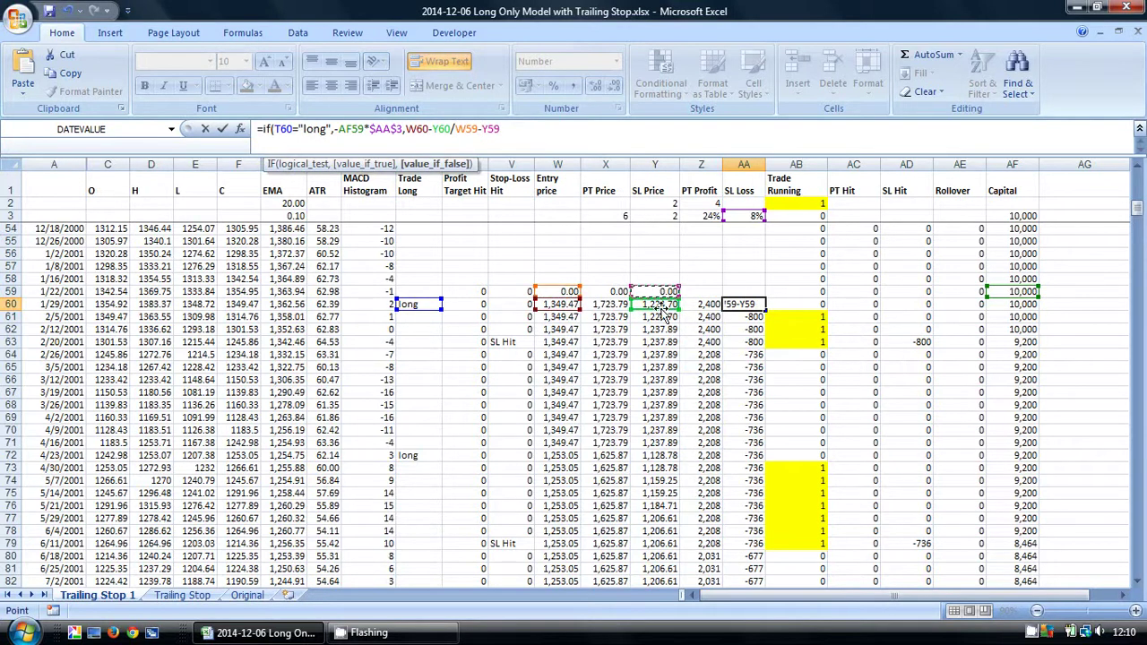
{"action": "type", "text": ")"}
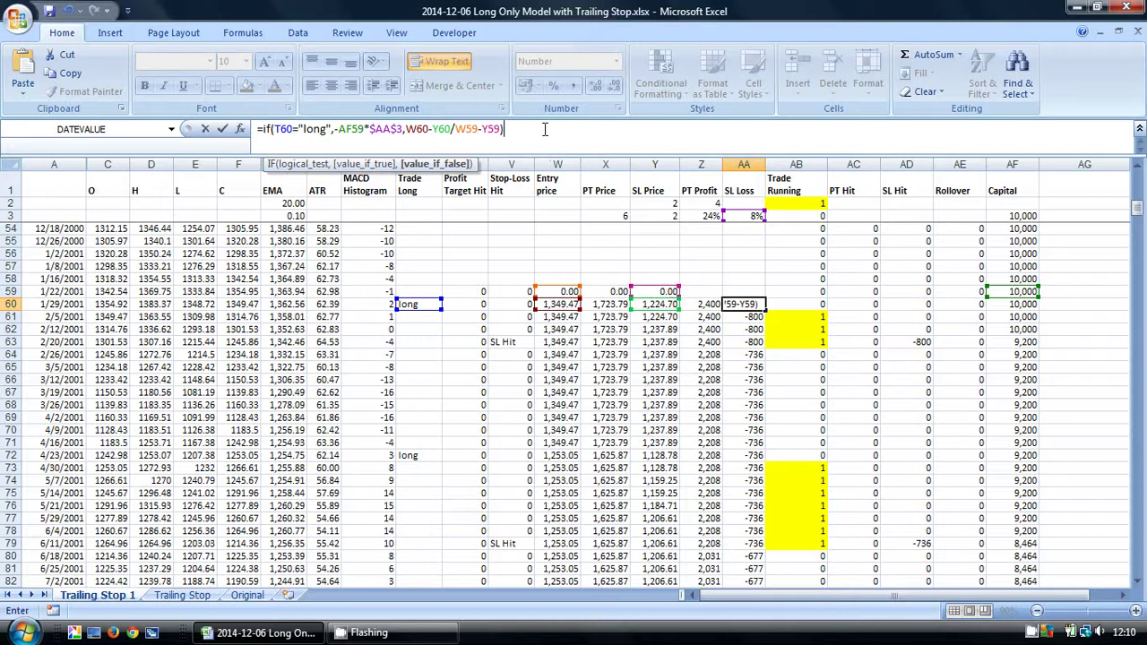
Step: Group the false value with parentheses so that it reads ((W60-Y60)/(W59-Y59))
{"action": "left_click", "coordinate": [457, 128]}
{"action": "type", "text": "("}
{"action": "left_click", "coordinate": [453, 129]}
{"action": "type", "text": "/"}
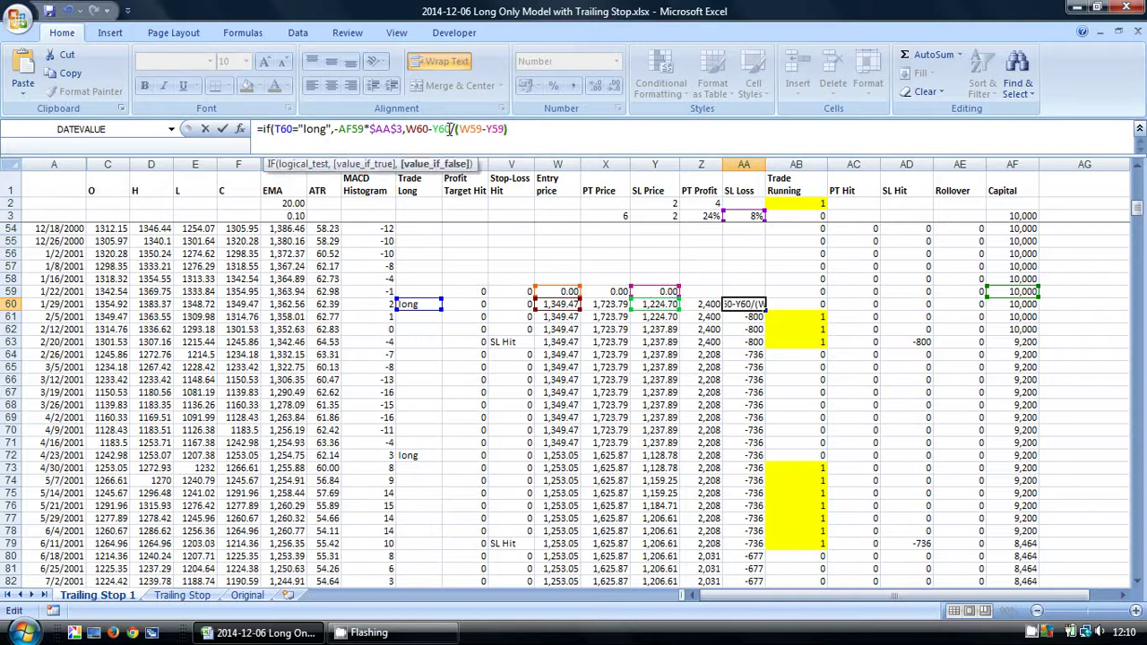
{"action": "type", "text": ")"}
{"action": "left_click", "coordinate": [406, 129]}
{"action": "type", "text": "("}
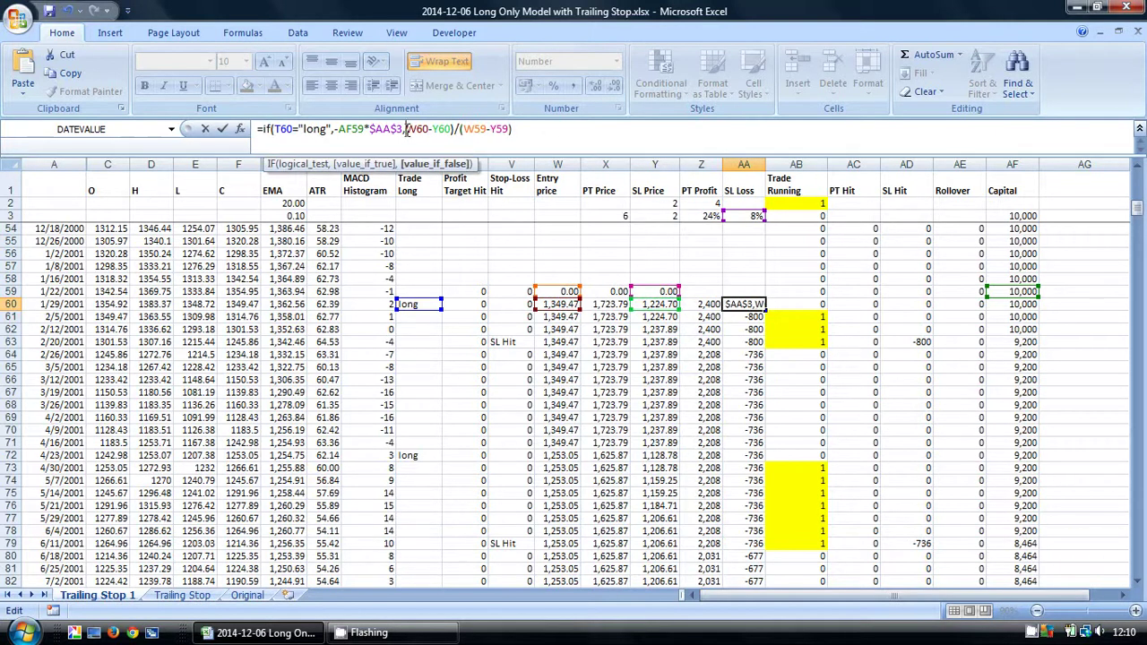
{"action": "type", "text": "("}
{"action": "left_click", "coordinate": [527, 129]}
{"action": "type", "text": ")"}
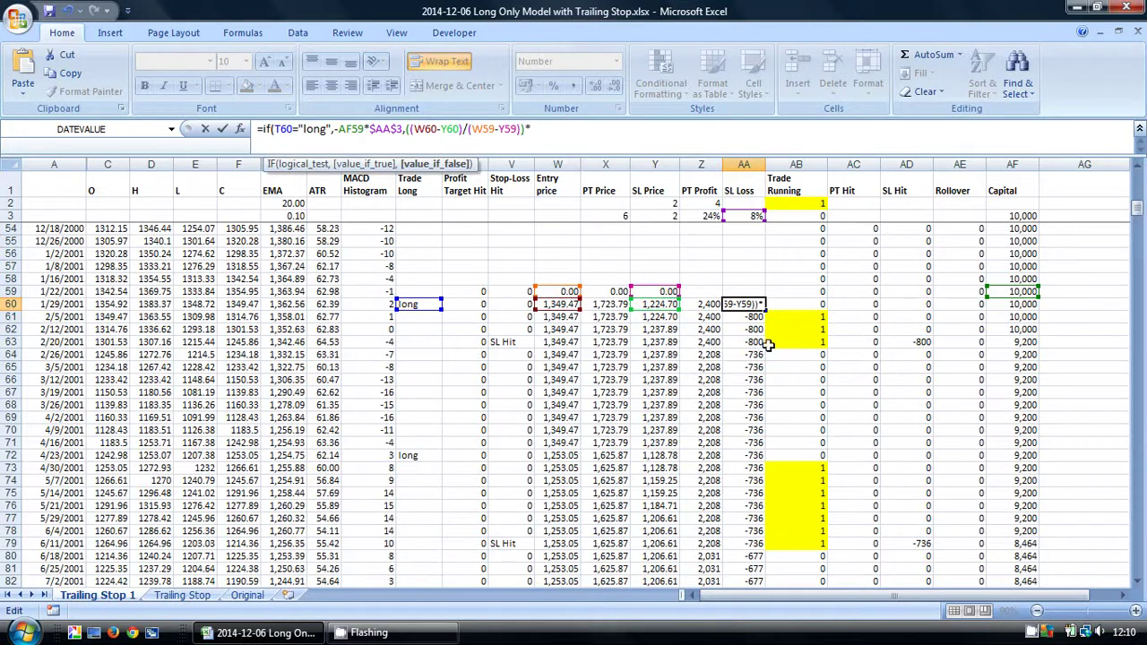
Step: Multiply the ratio by AA59 to complete the AA60 formula, and fill it down the SL Loss column
{"action": "type", "text": "*"}
{"action": "left_click", "coordinate": [755, 291]}
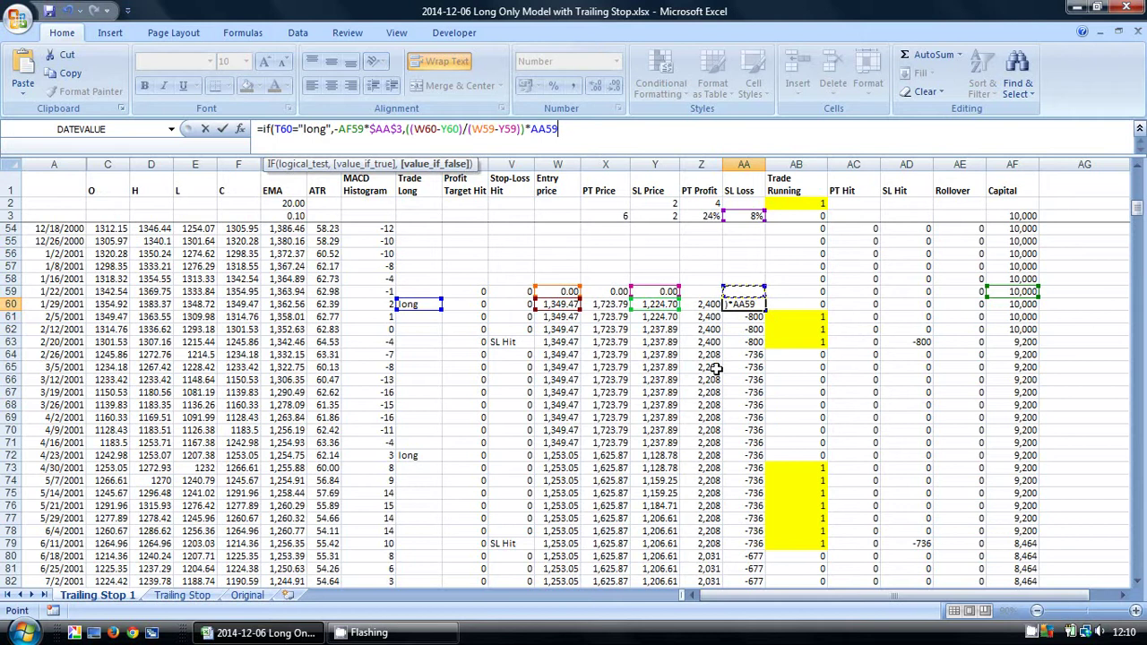
{"action": "type", "text": ")"}
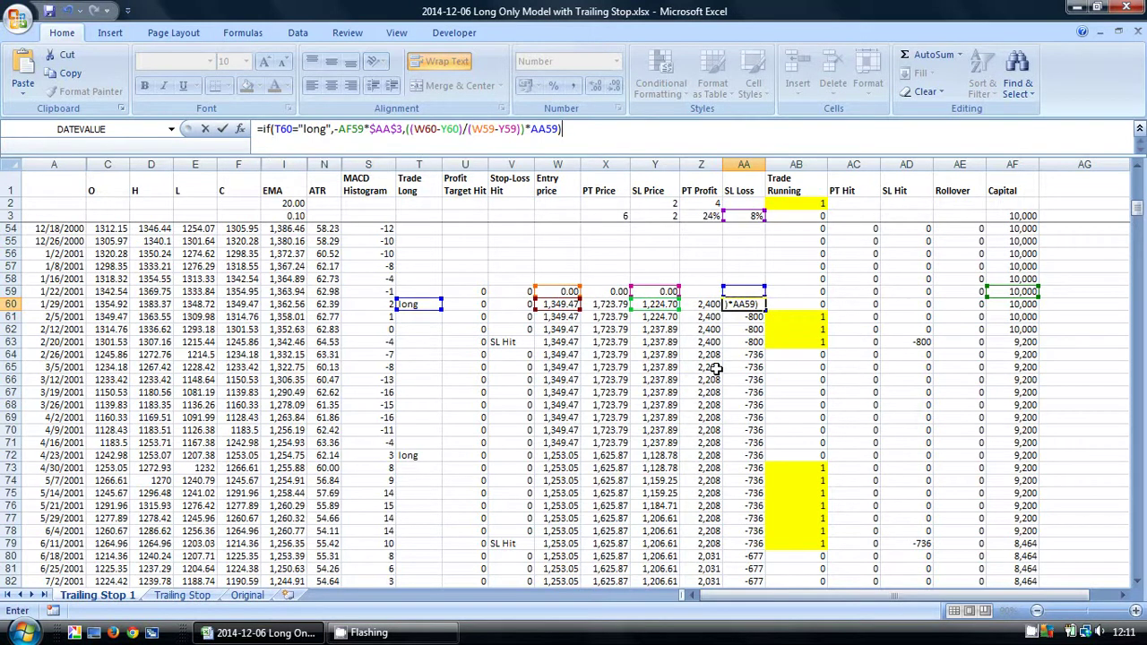
{"action": "key", "text": "Return"}
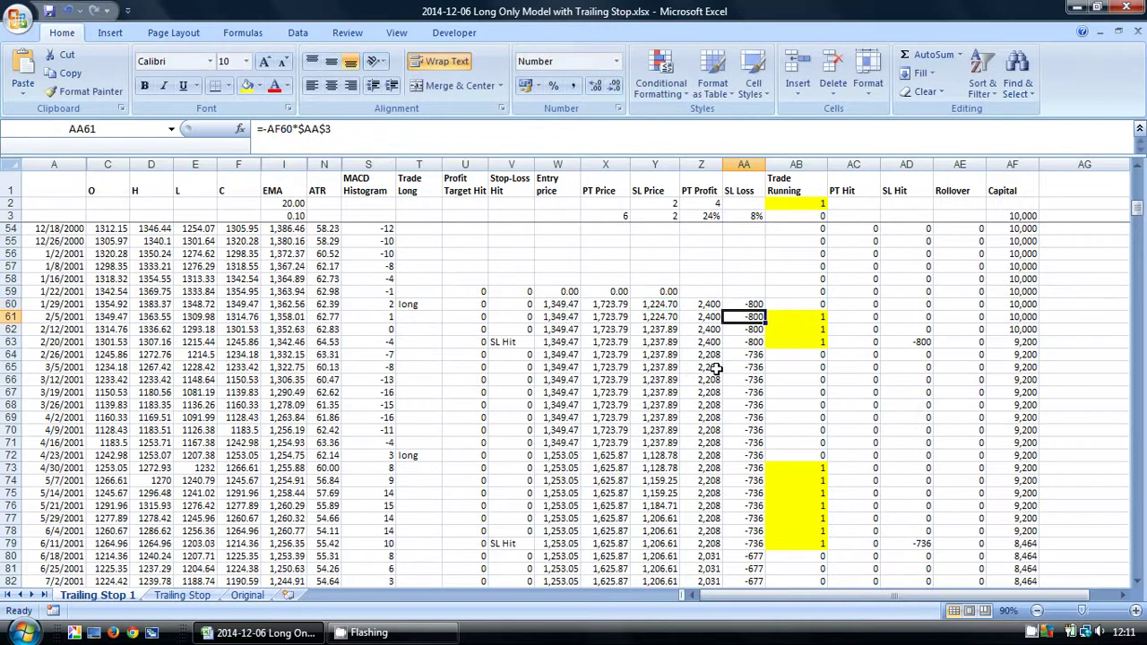
{"action": "left_click", "coordinate": [753, 302]}
{"action": "double_click", "coordinate": [766, 310]}
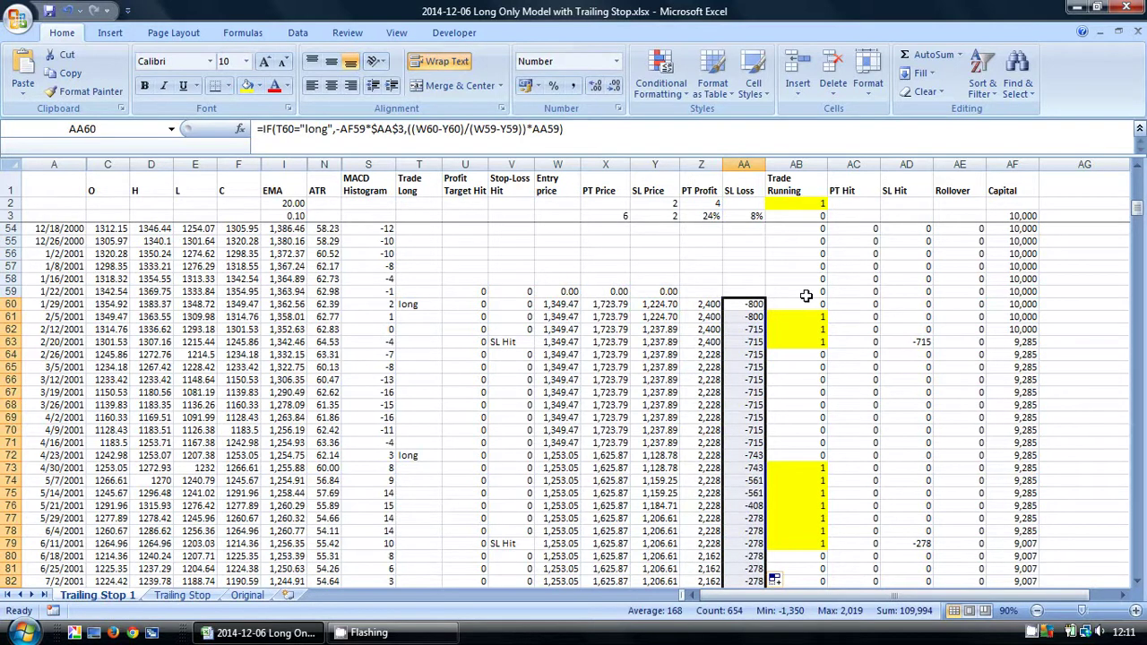
Step: Examine the recalculated SL Loss values in AA73 to AA79 and the SL Hit formula in AD79
{"action": "scroll", "coordinate": [805, 296], "scroll_direction": "down", "scroll_amount": 3}
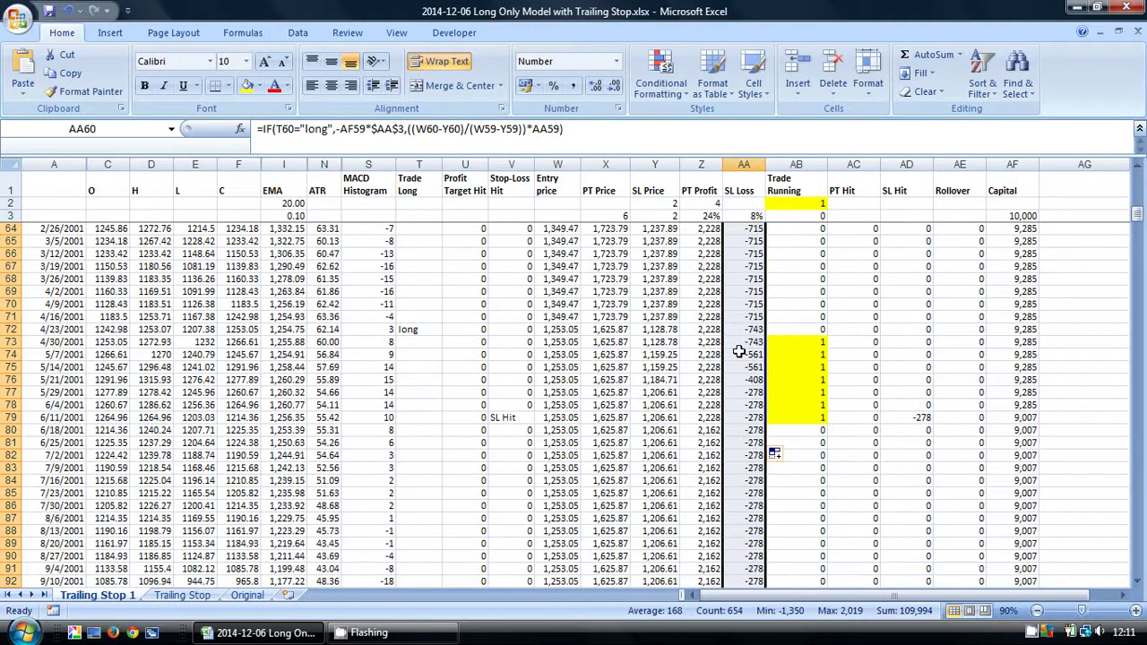
{"action": "left_click_drag", "start_coordinate": [744, 342], "coordinate": [754, 417]}
{"action": "left_click", "coordinate": [843, 443]}
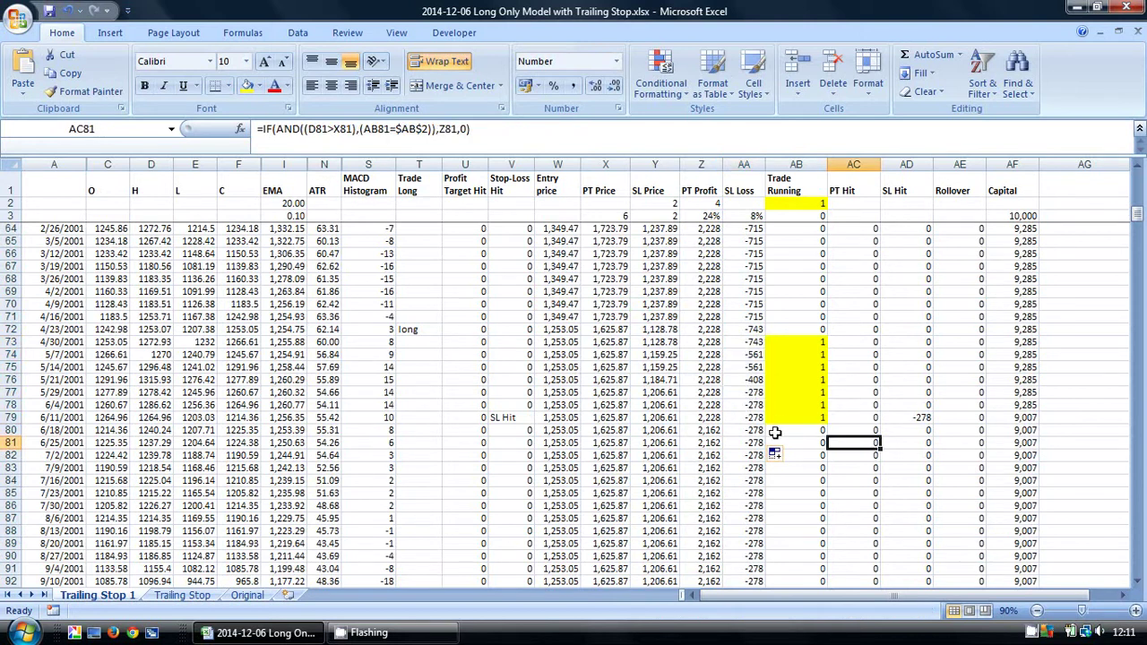
{"action": "left_click", "coordinate": [907, 420]}
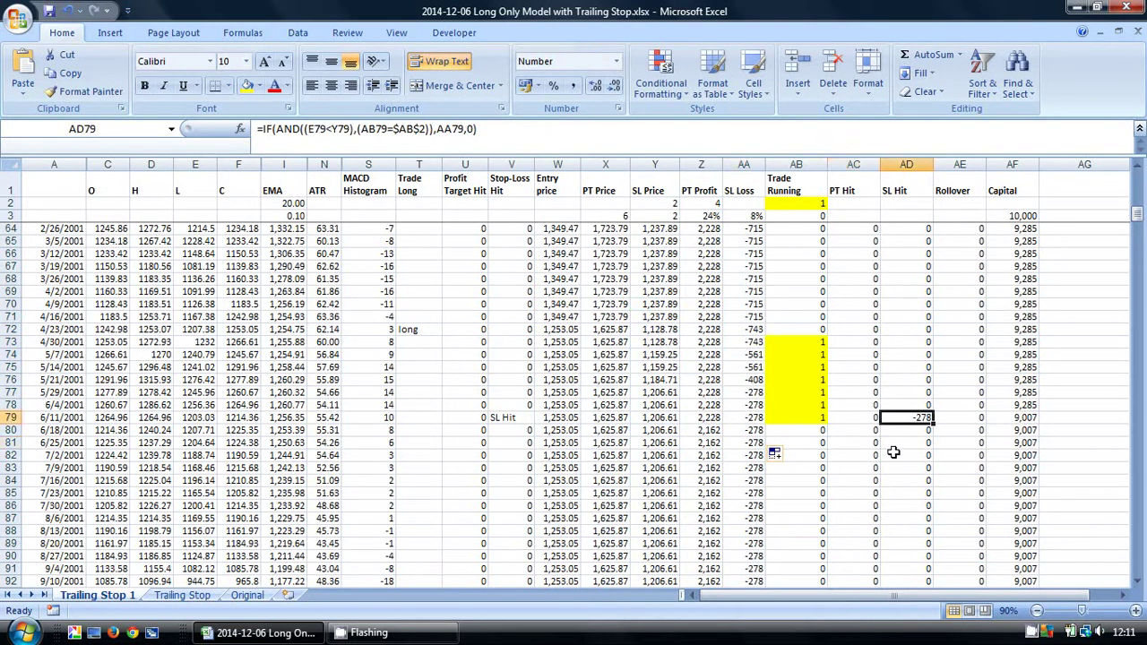
{"action": "left_click", "coordinate": [749, 343]}
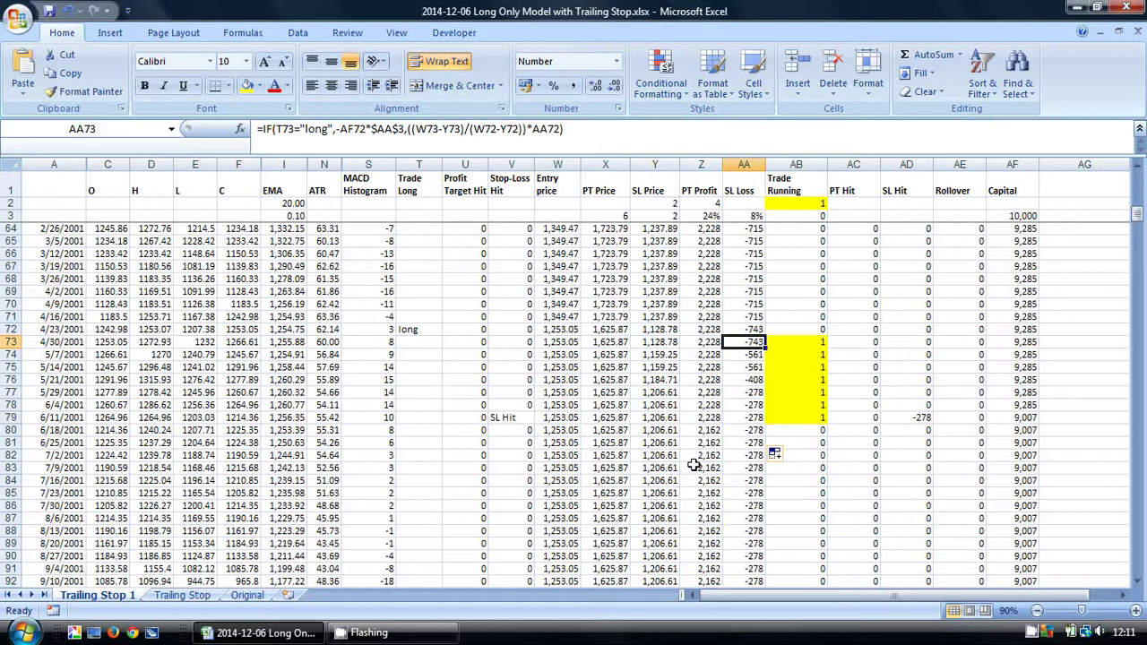
{"action": "scroll", "coordinate": [695, 465], "scroll_direction": "up", "scroll_amount": 3}
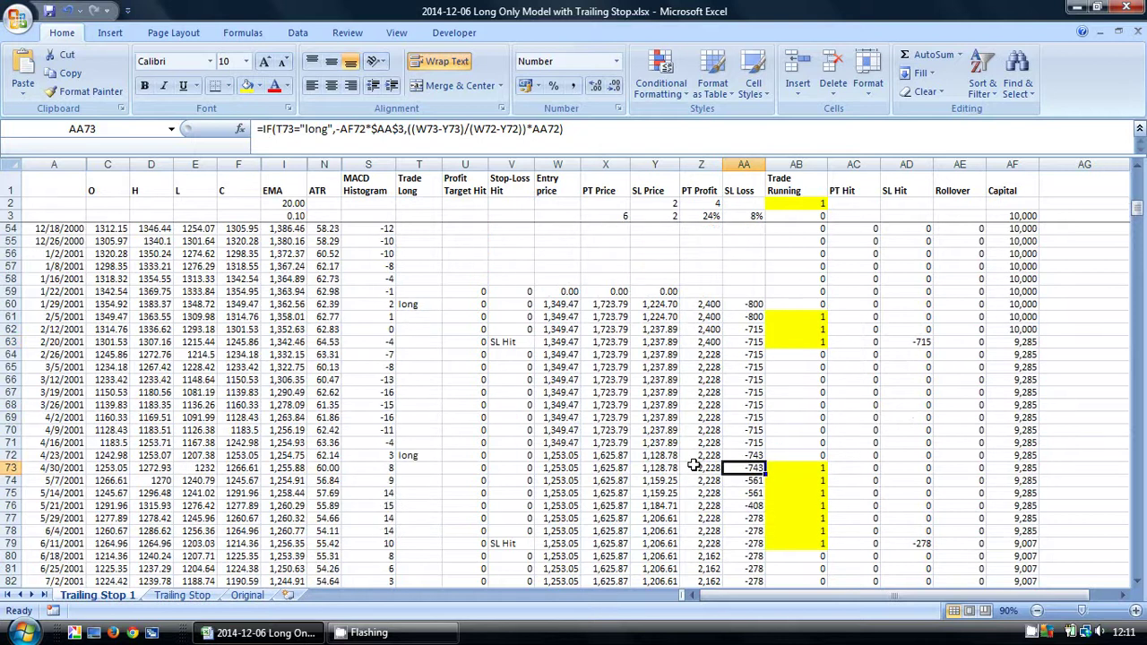
{"action": "left_click", "coordinate": [697, 279]}
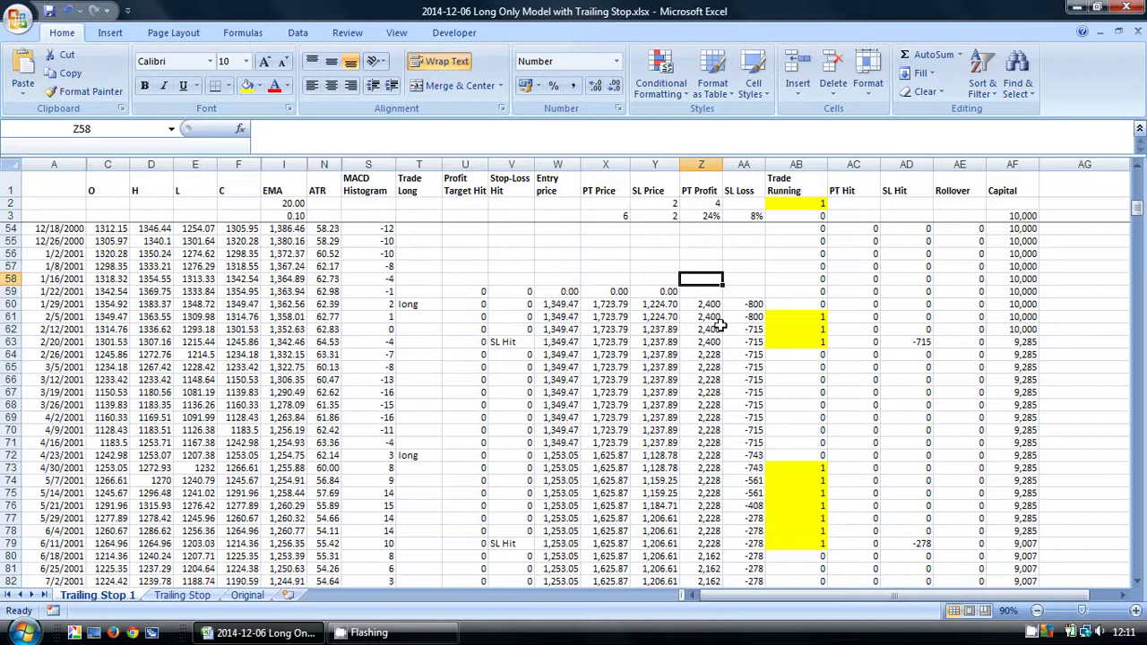
Step: In the Y60 SL Price formula, copy D59-($Y$2*N60) and open a nested IF in front of it
{"action": "left_click", "coordinate": [663, 305]}
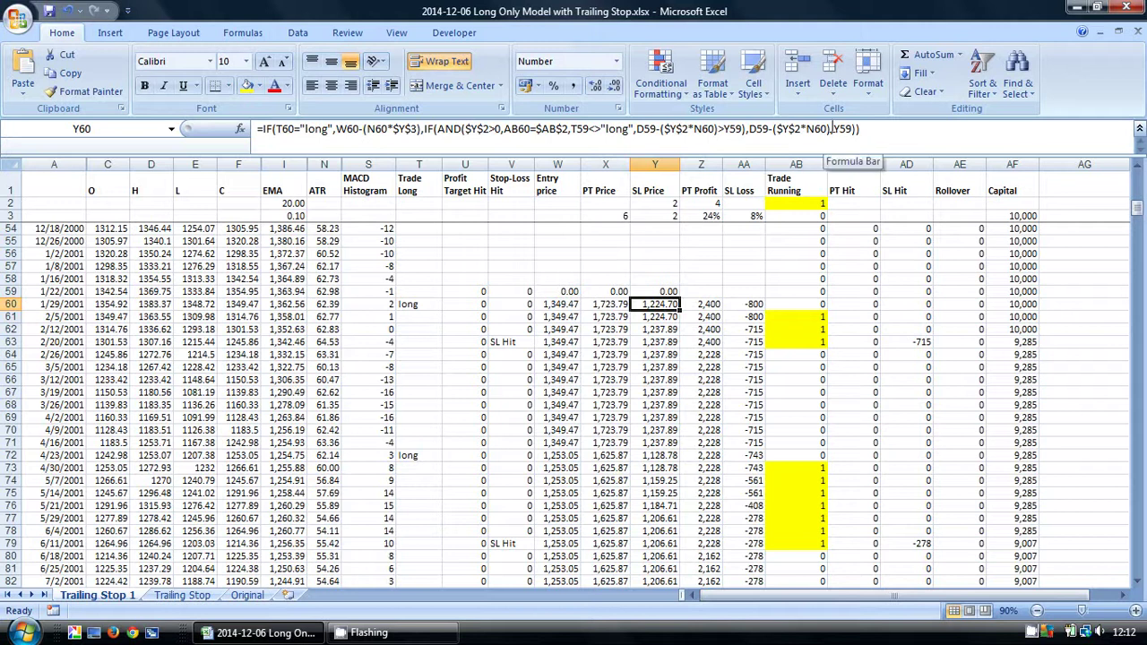
{"action": "left_click_drag", "start_coordinate": [833, 128], "coordinate": [749, 128]}
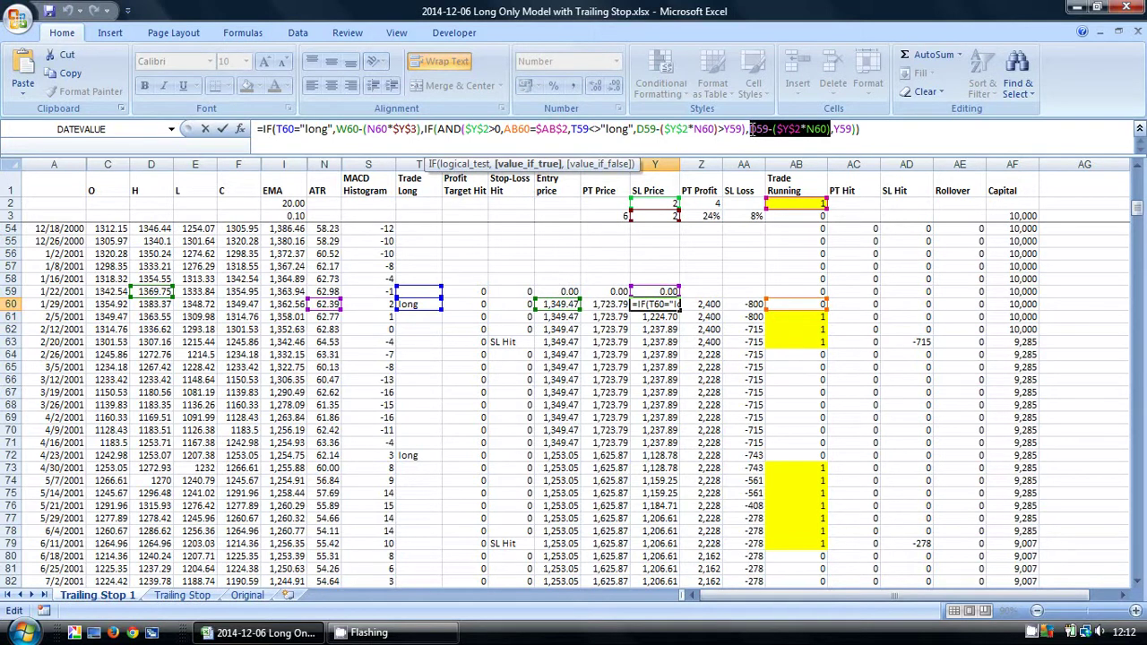
{"action": "left_click", "coordinate": [748, 132]}
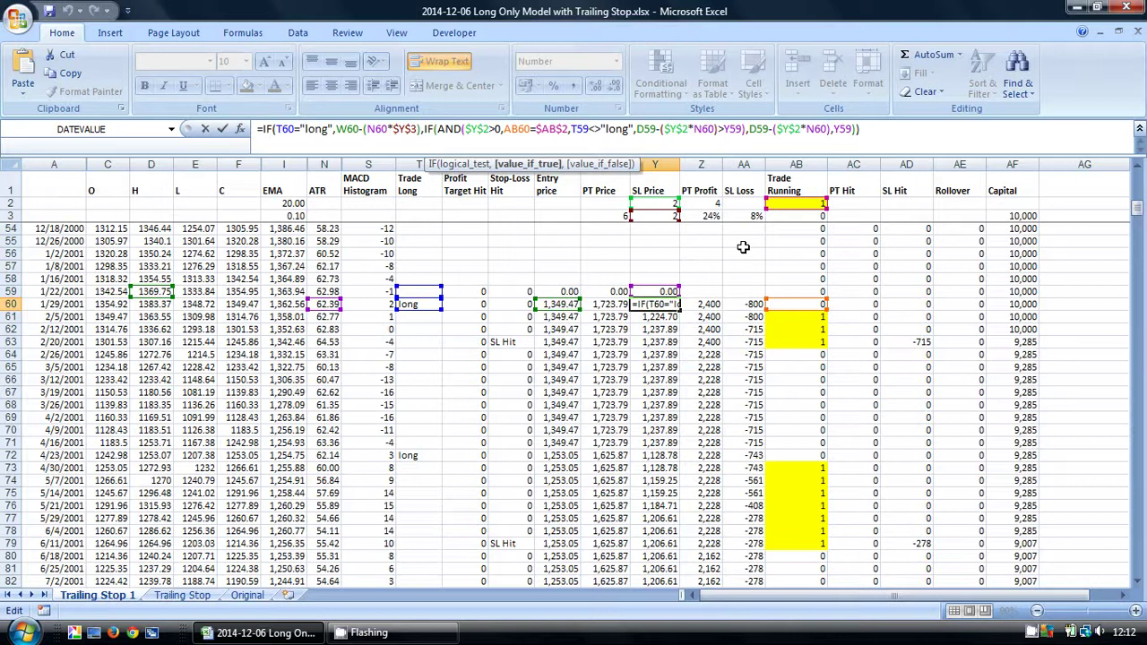
{"action": "left_click", "coordinate": [828, 129]}
{"action": "left_click_drag", "start_coordinate": [829, 129], "coordinate": [749, 129]}
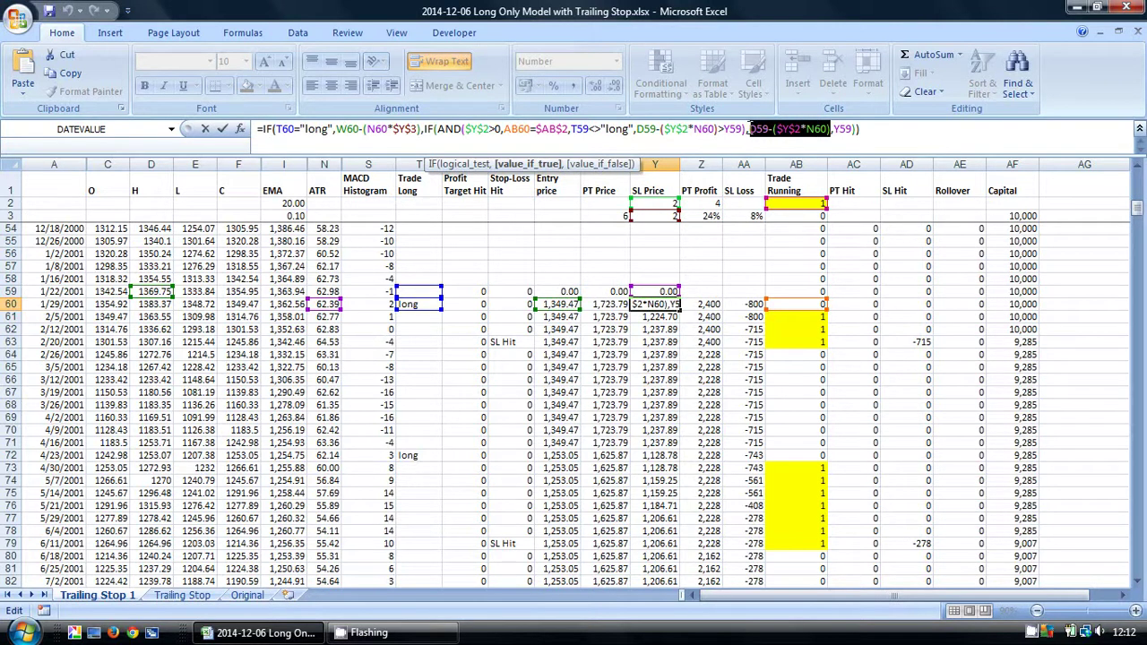
{"action": "left_click", "coordinate": [751, 129]}
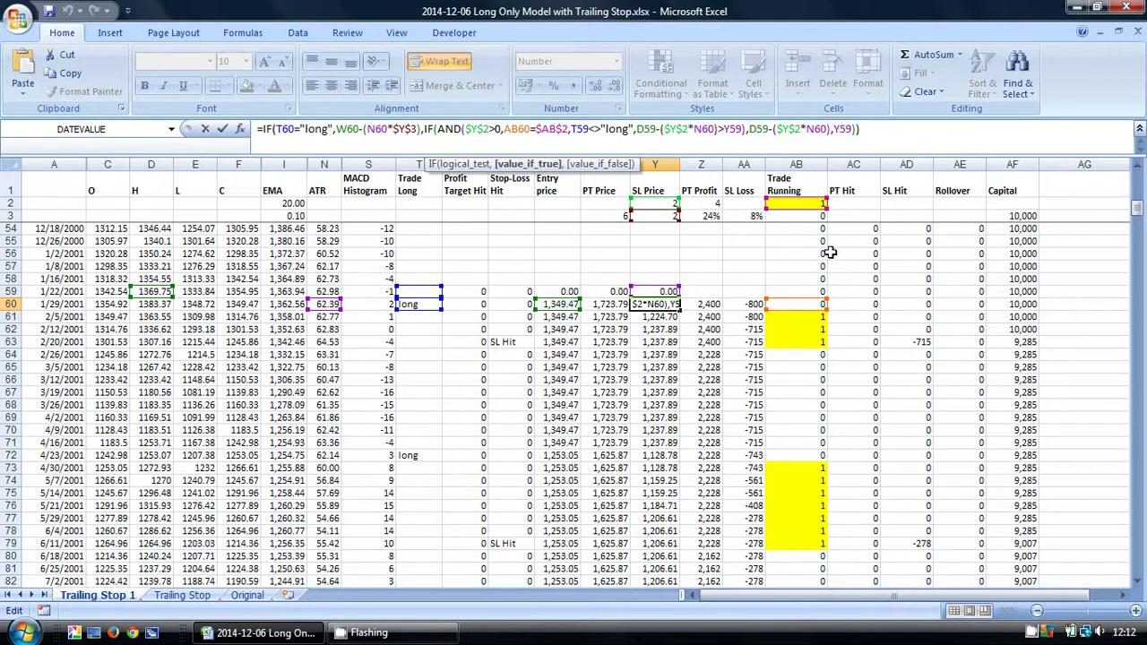
{"action": "type", "text": "if("}
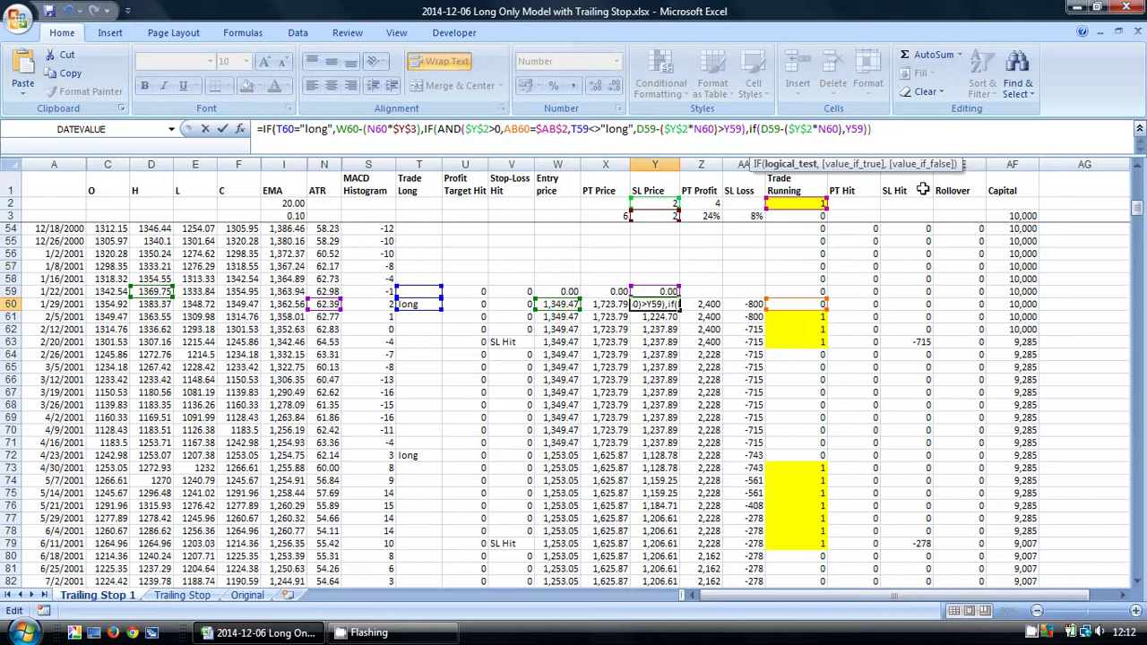
Step: Complete the nested IF's logical test as D59-($Y$2*N60)=W60, followed by a comma
{"action": "left_click", "coordinate": [839, 128]}
{"action": "type", "text": ")="}
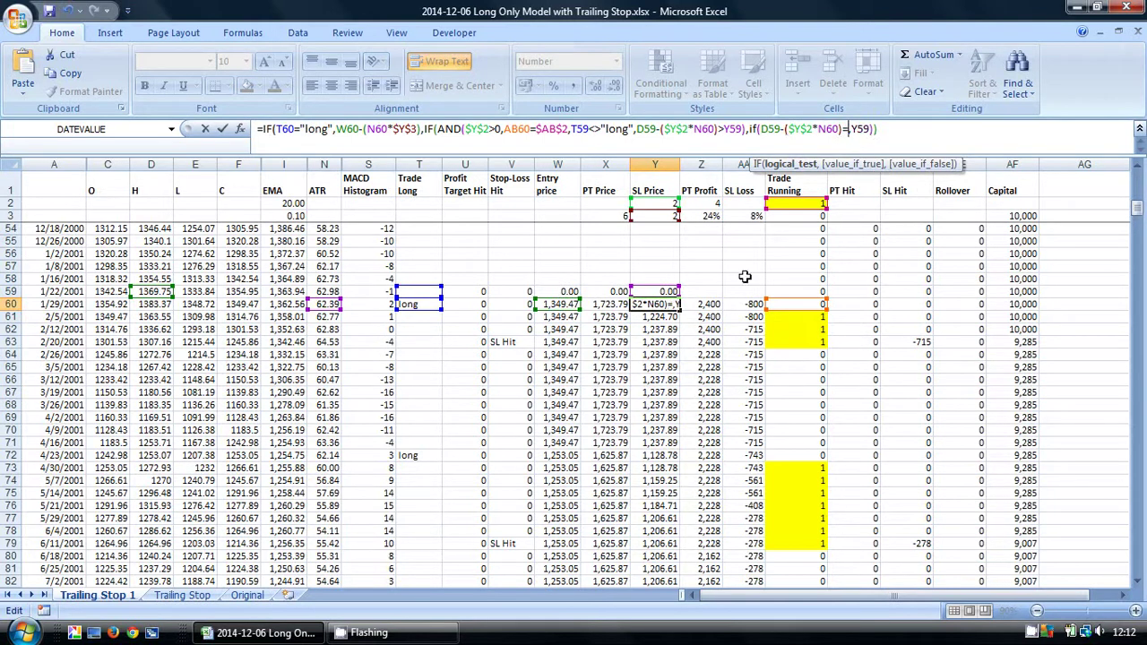
{"action": "left_click", "coordinate": [567, 304]}
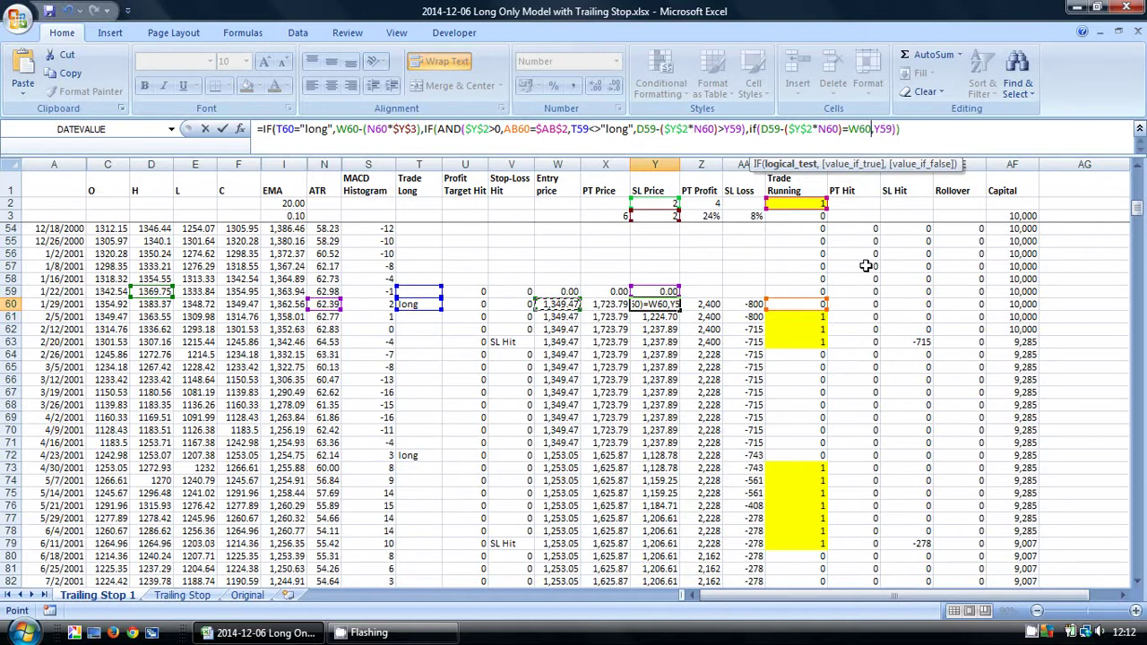
{"action": "type", "text": ","}
{"action": "key", "text": "BackSpace"}
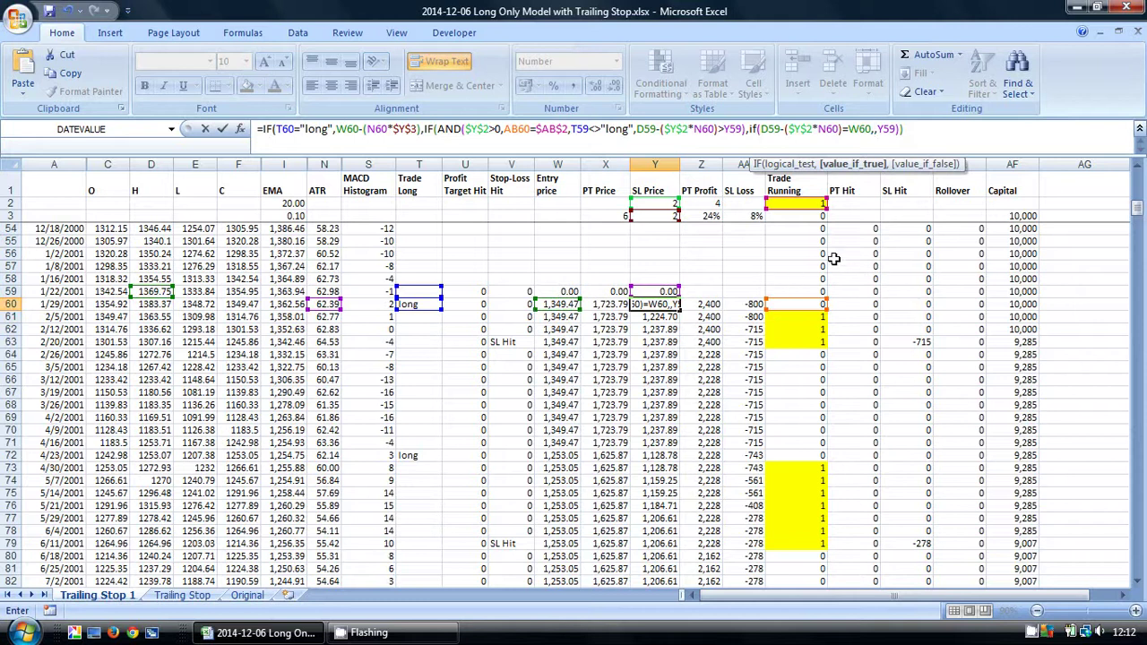
Step: Enter D59-($Y$2*N60)+0.01 as the nested IF's true value, reusing the copied expression
{"action": "key", "text": "ctrl+v"}
{"action": "type", "text": "+"}
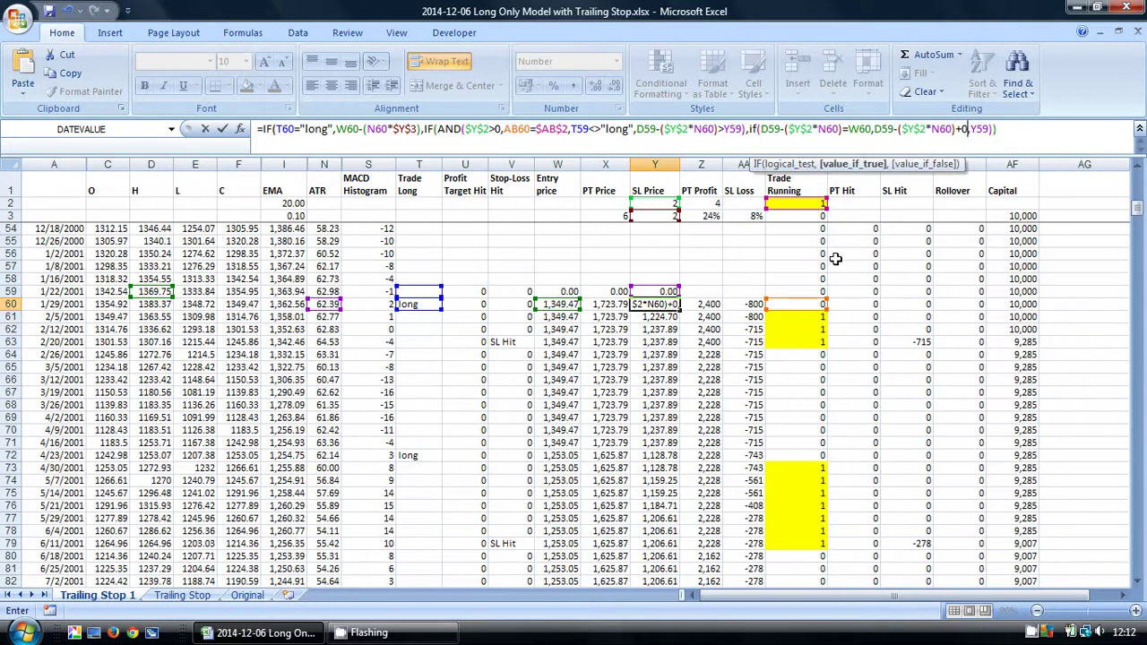
{"action": "type", "text": "0.01"}
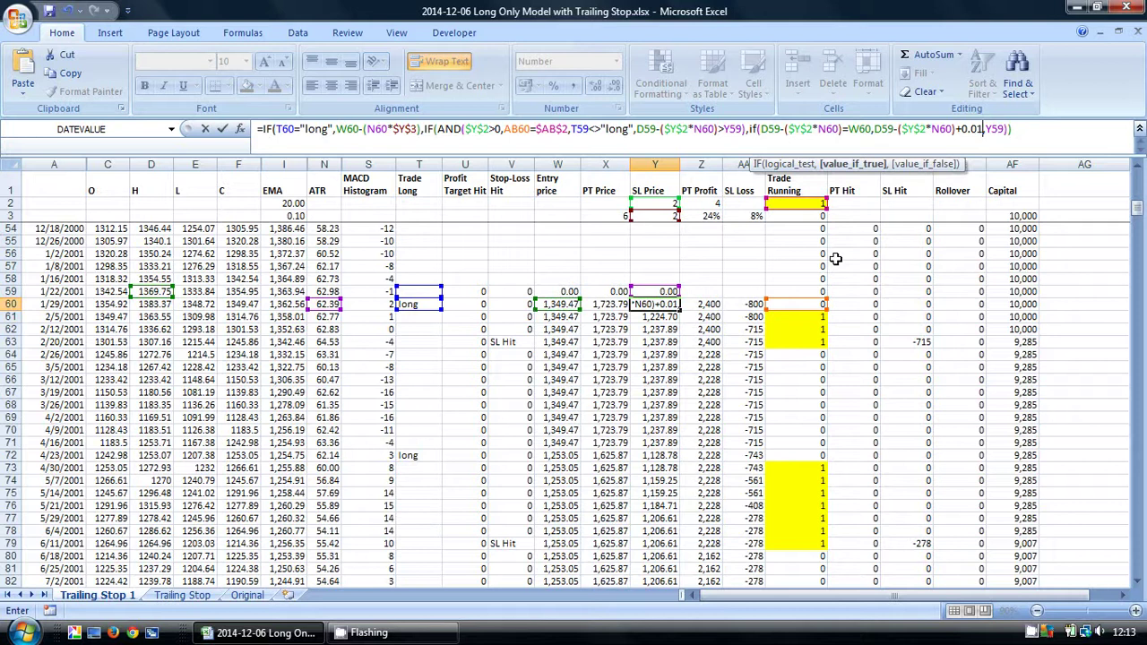
Step: Enter the copied D59-($Y$2*N60) as the nested IF's false value, close its parenthesis and commit the Y60 formula
{"action": "type", "text": ","}
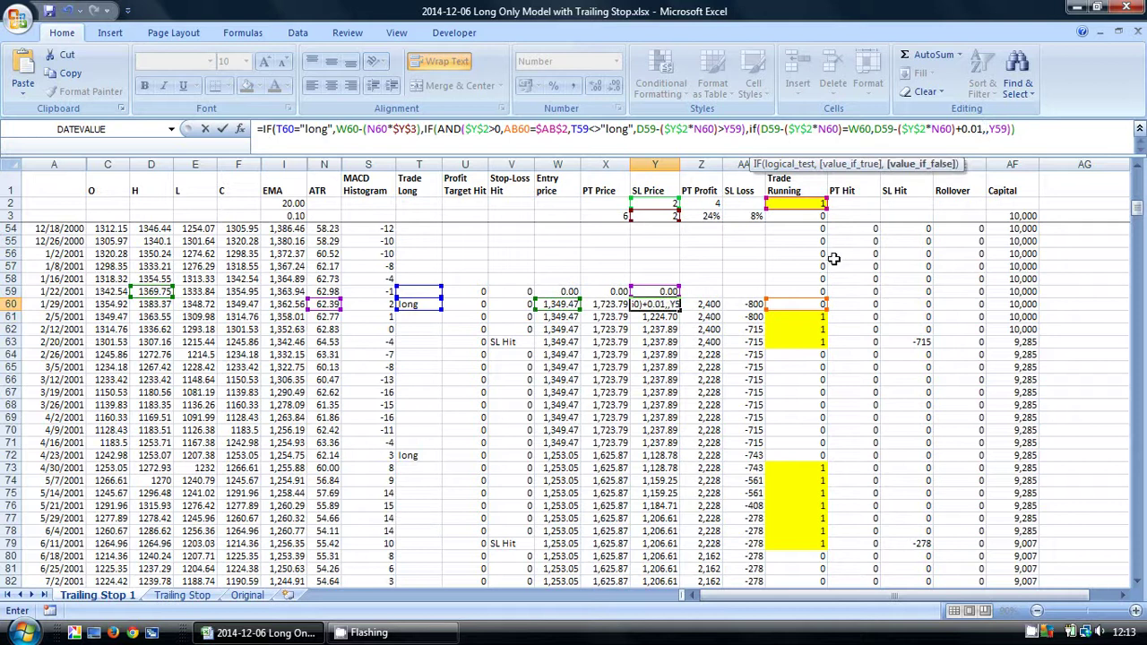
{"action": "key", "text": "ctrl+v"}
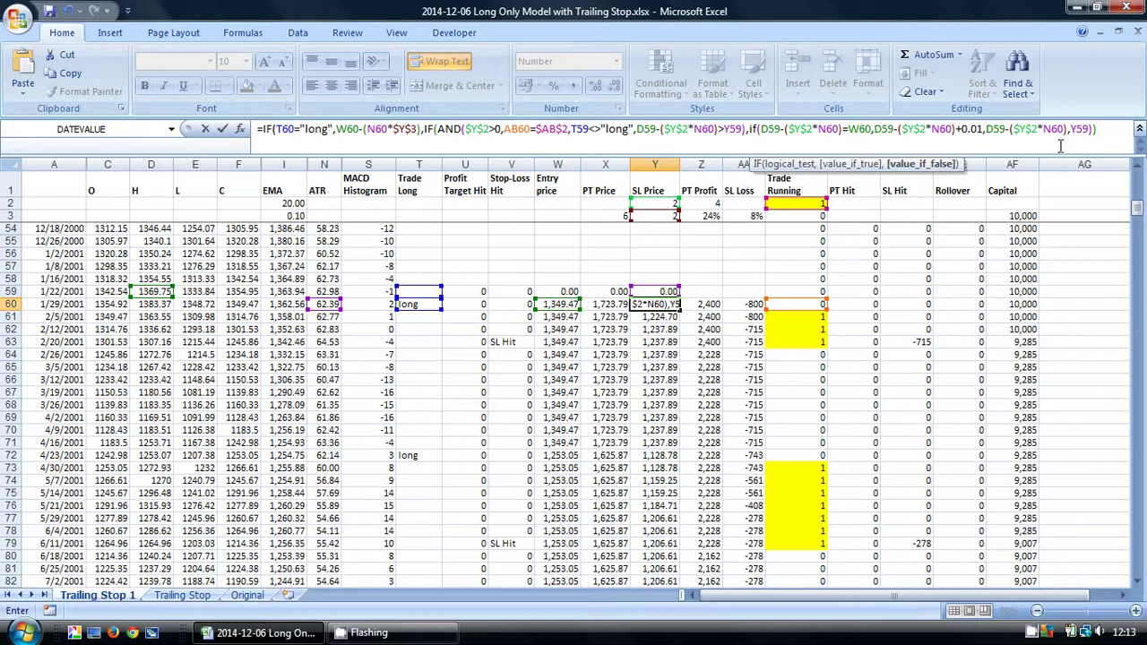
{"action": "type", "text": ")"}
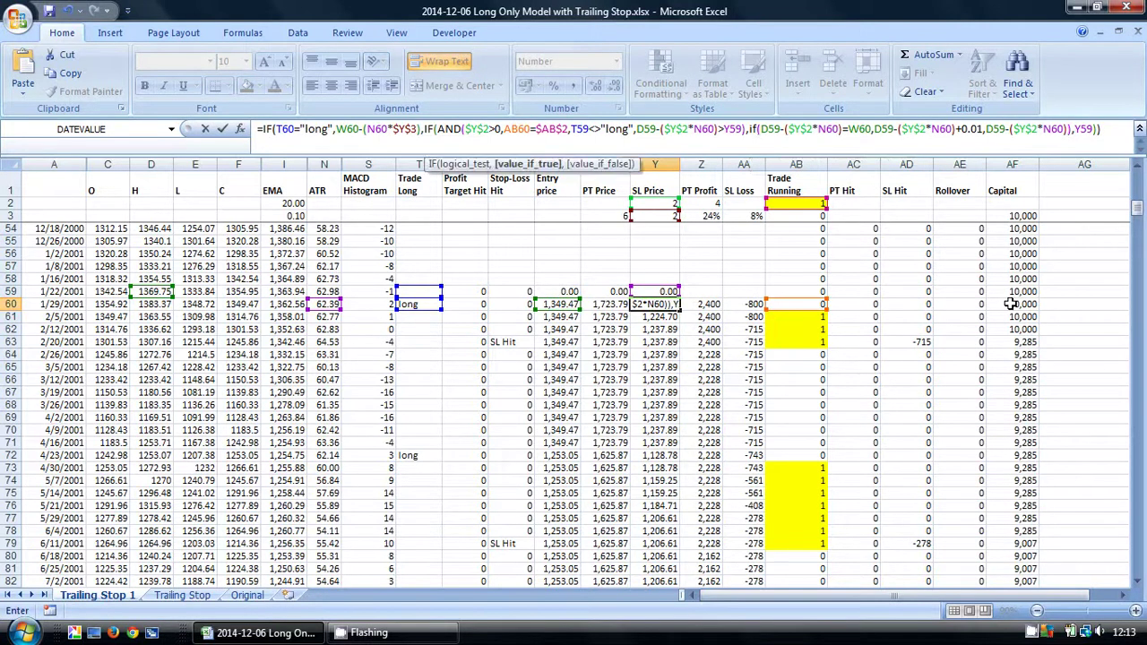
{"action": "key", "text": "Return"}
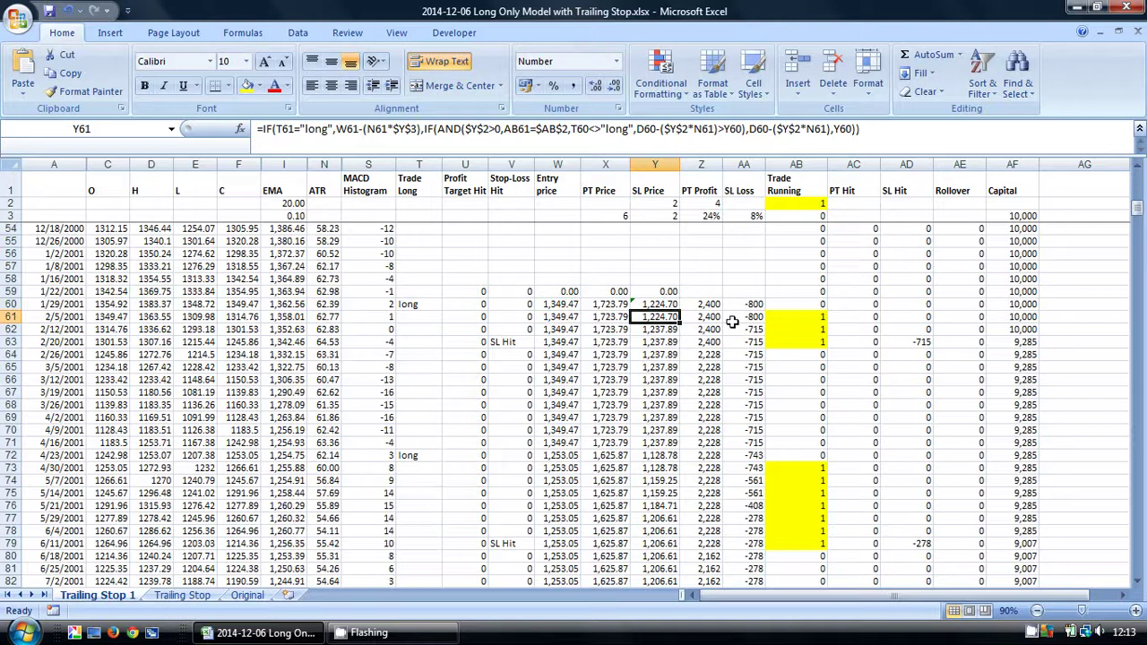
Step: Fill the updated Y60 formula down the SL Price column
{"action": "left_click", "coordinate": [657, 302]}
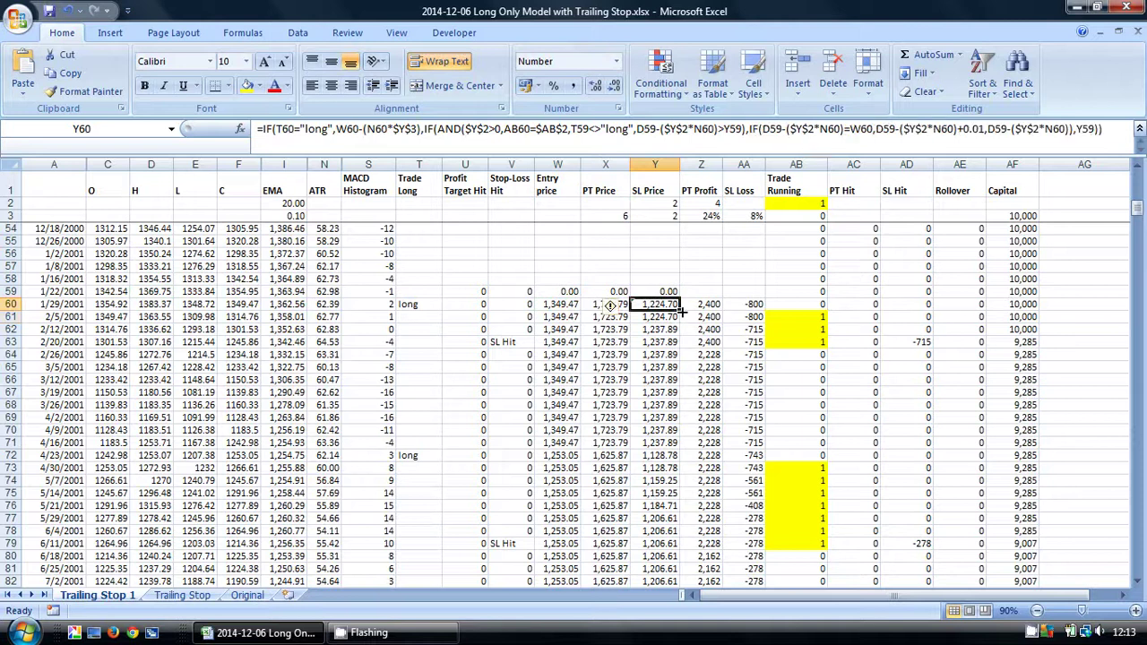
{"action": "double_click", "coordinate": [680, 310]}
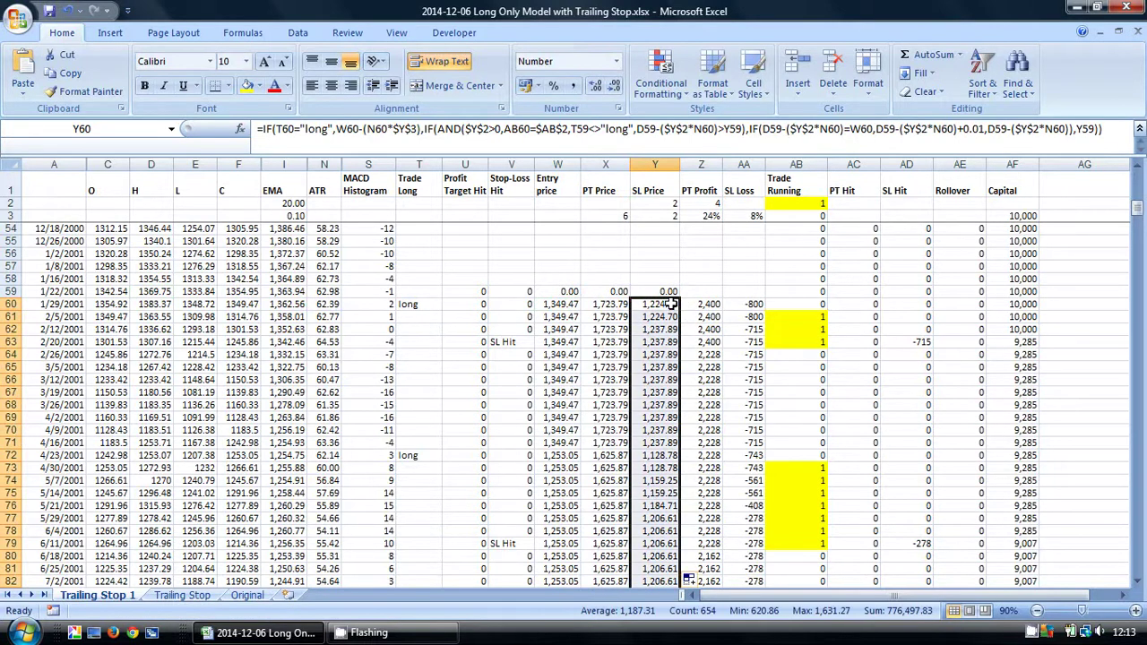
{"action": "left_click", "coordinate": [668, 305]}
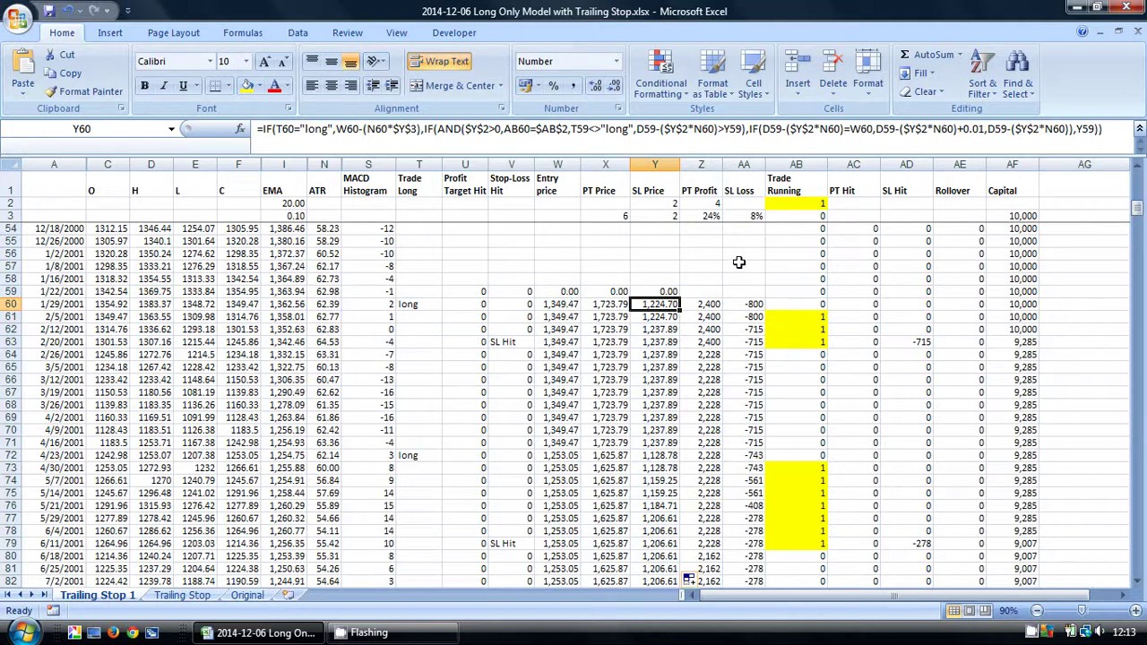
Step: Examine the trailing stop results down the whole sheet, including the final Capital value and the profit summary in rows 718 to 724
{"action": "scroll", "coordinate": [744, 264], "scroll_direction": "down", "scroll_amount": 20}
{"action": "scroll", "coordinate": [763, 366], "scroll_direction": "down", "scroll_amount": 20}
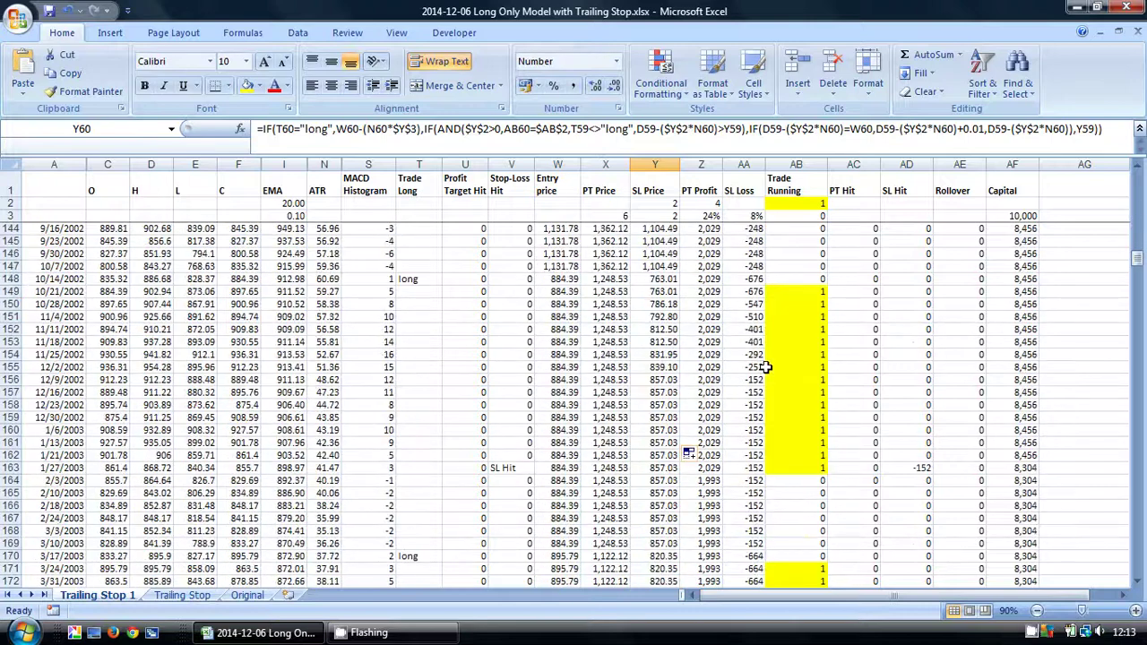
{"action": "scroll", "coordinate": [763, 366], "scroll_direction": "down", "scroll_amount": 20}
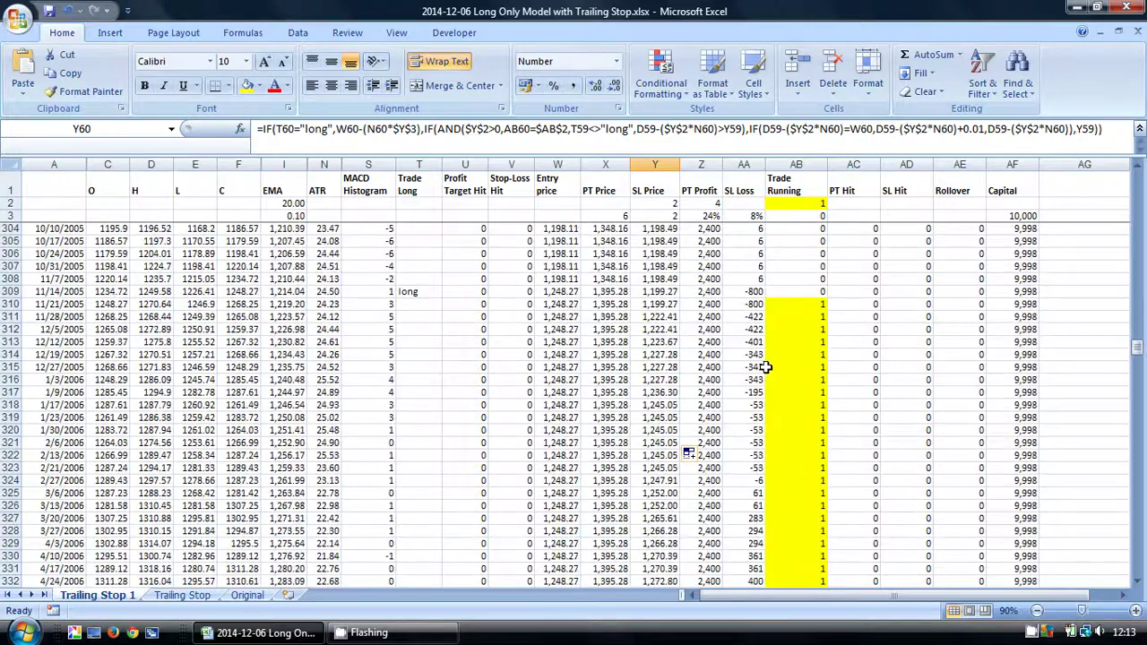
{"action": "scroll", "coordinate": [763, 366], "scroll_direction": "down", "scroll_amount": 20}
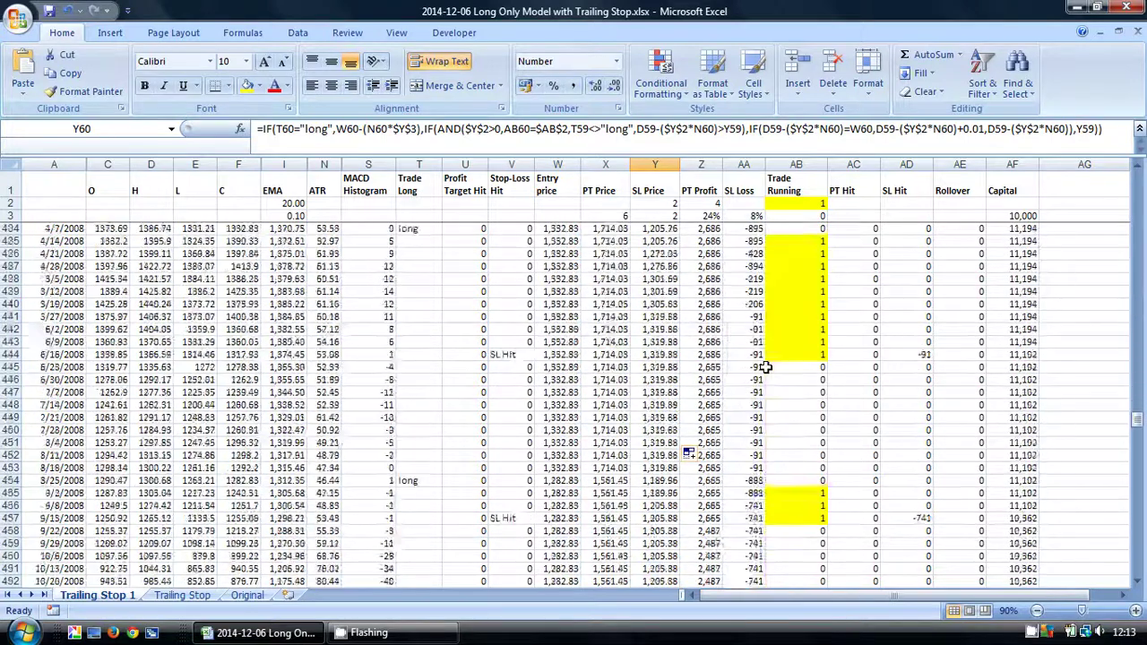
{"action": "scroll", "coordinate": [763, 367], "scroll_direction": "down", "scroll_amount": 20}
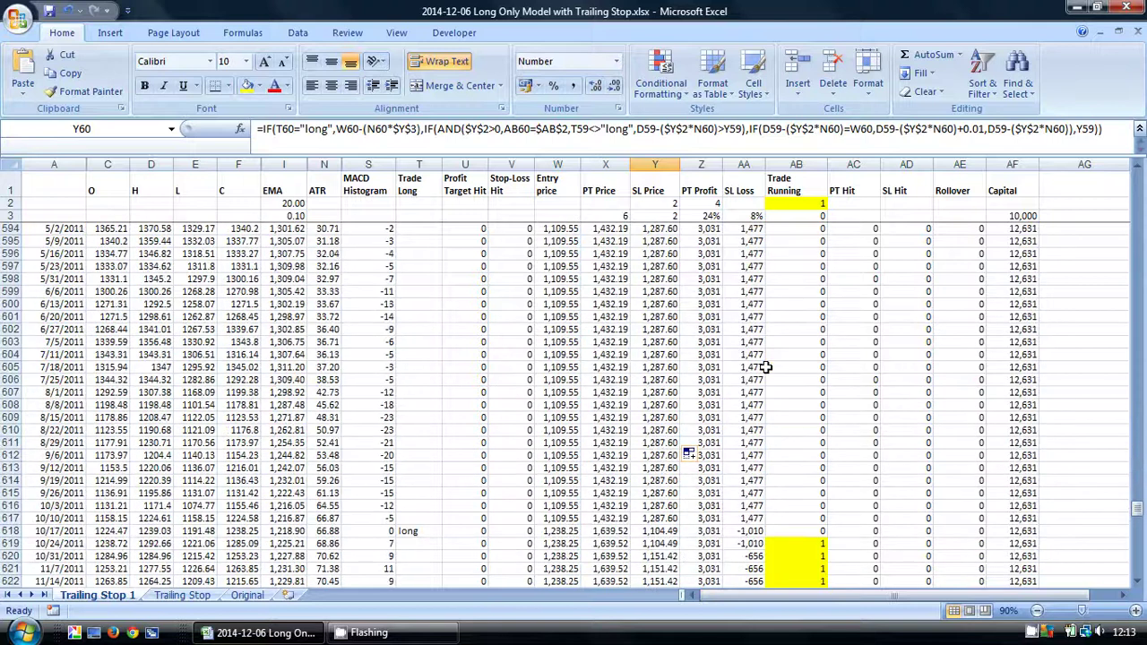
{"action": "scroll", "coordinate": [763, 366], "scroll_direction": "down", "scroll_amount": 3}
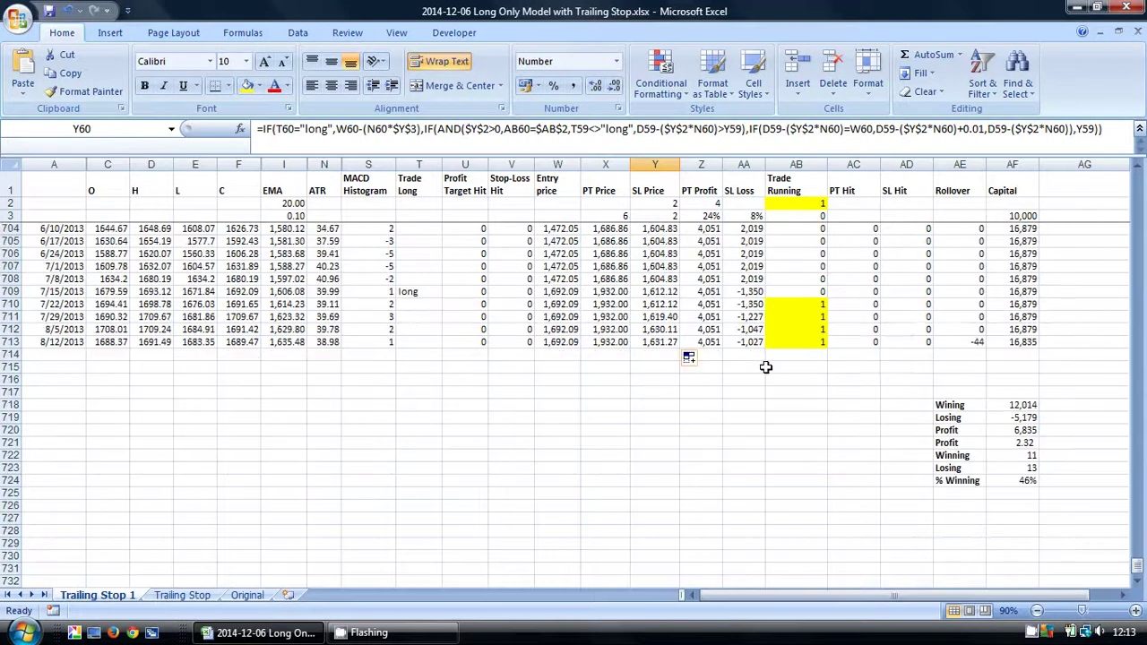
{"action": "left_click", "coordinate": [1026, 330]}
{"action": "left_click", "coordinate": [1020, 361]}
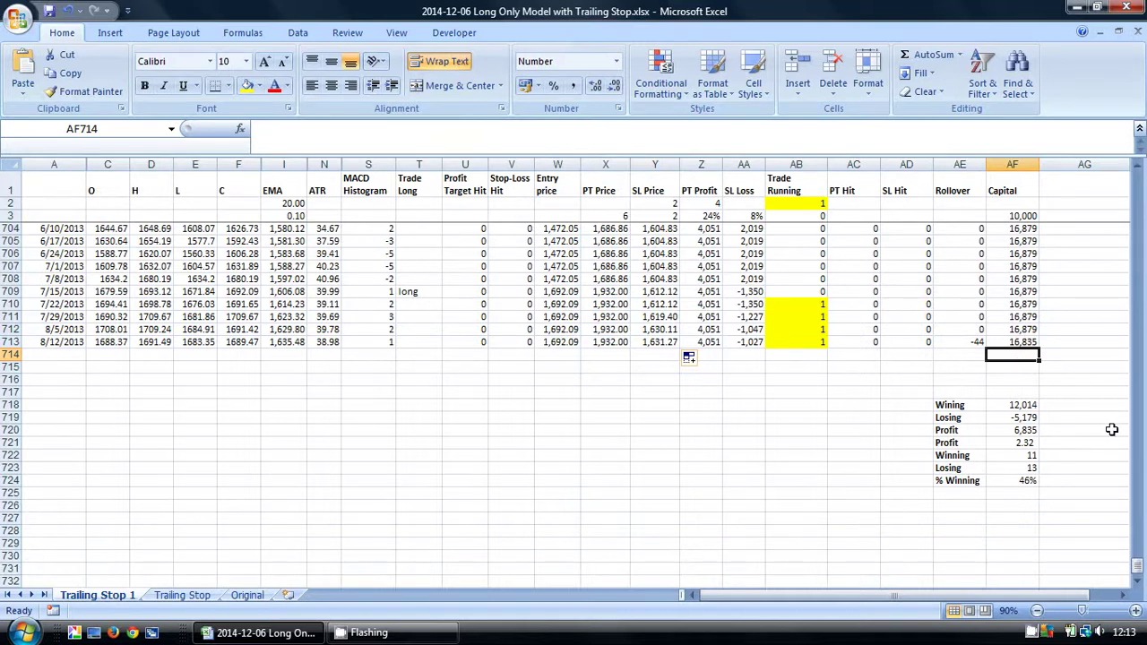
{"action": "scroll", "coordinate": [1111, 430], "scroll_direction": "up", "scroll_amount": 7}
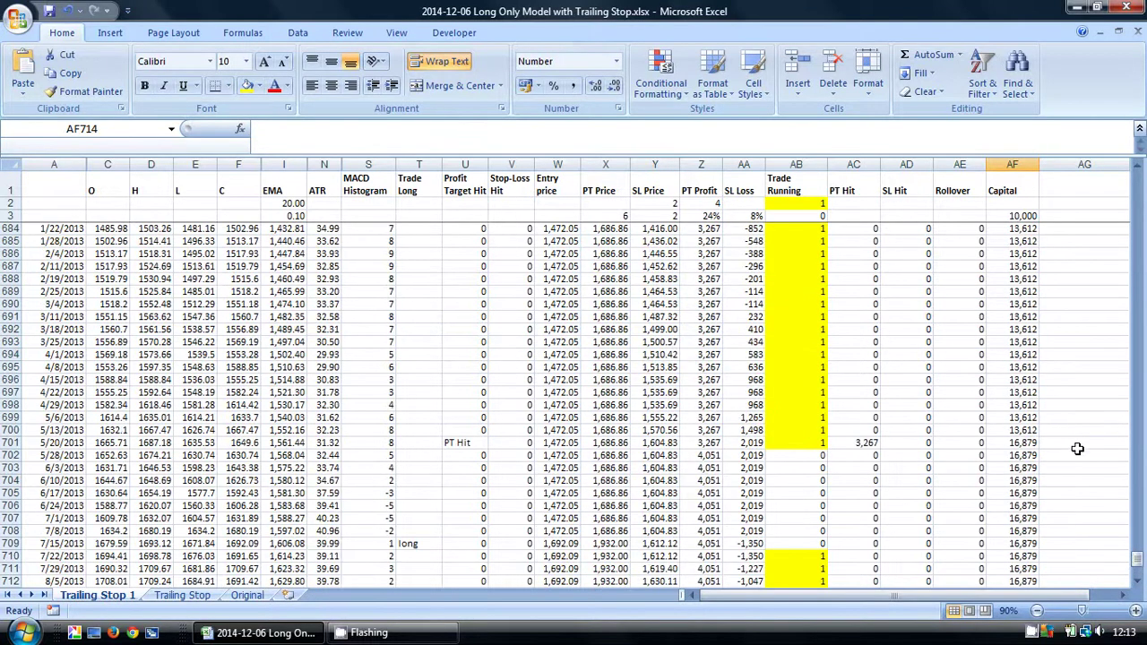